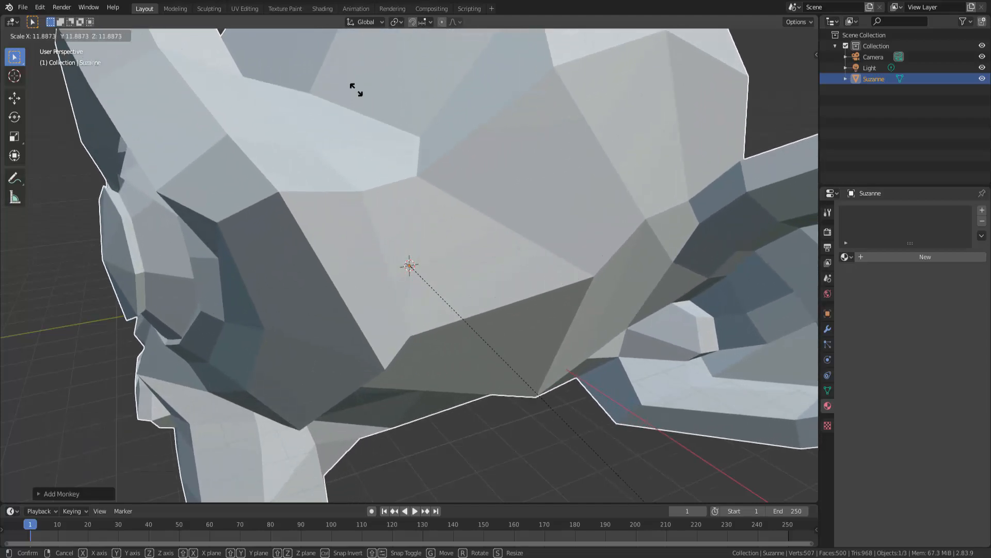
Enlarge the monkey head and give it a level 3 Subdivision Surface modifier.
left_click(309, 84)
scroll(476, 187, "down", 7)
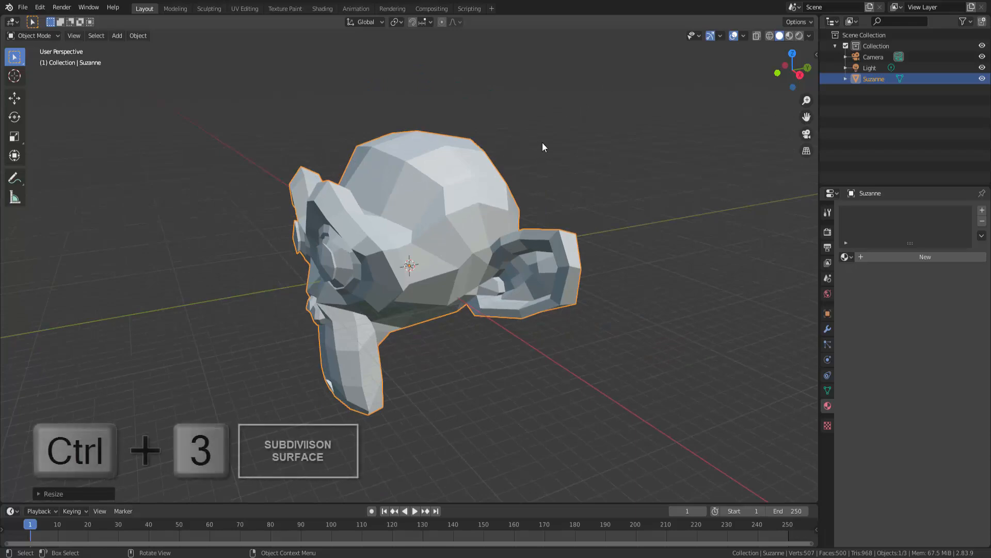
key("ctrl+3")
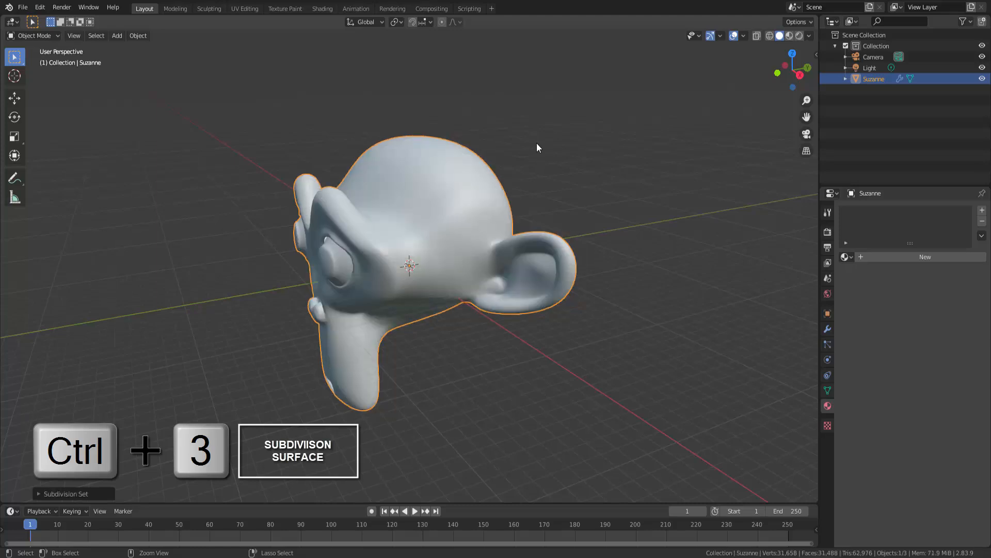
Apply the Subdivision Surface modifier on the monkey head.
left_click(828, 329)
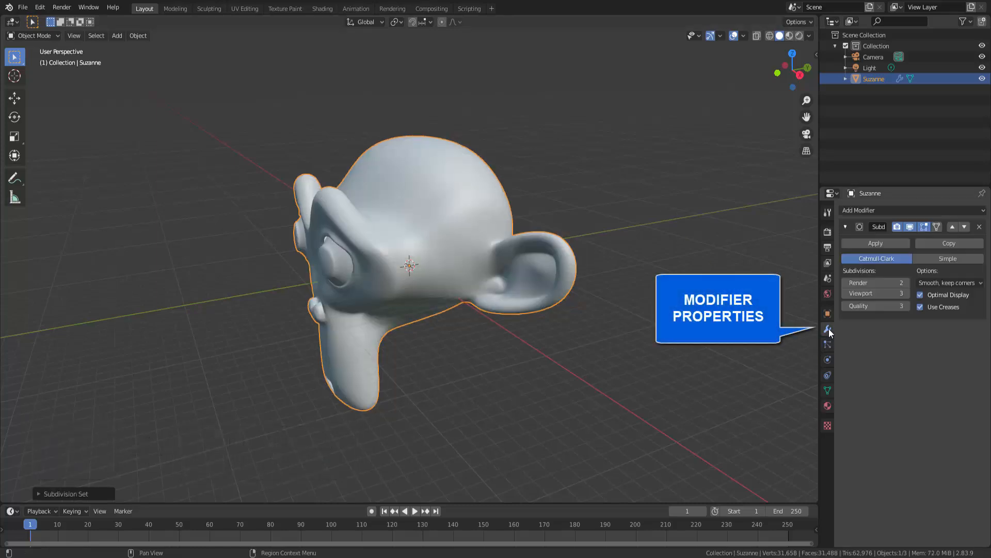
left_click(897, 243)
middle_click_drag(640, 263, 662, 252)
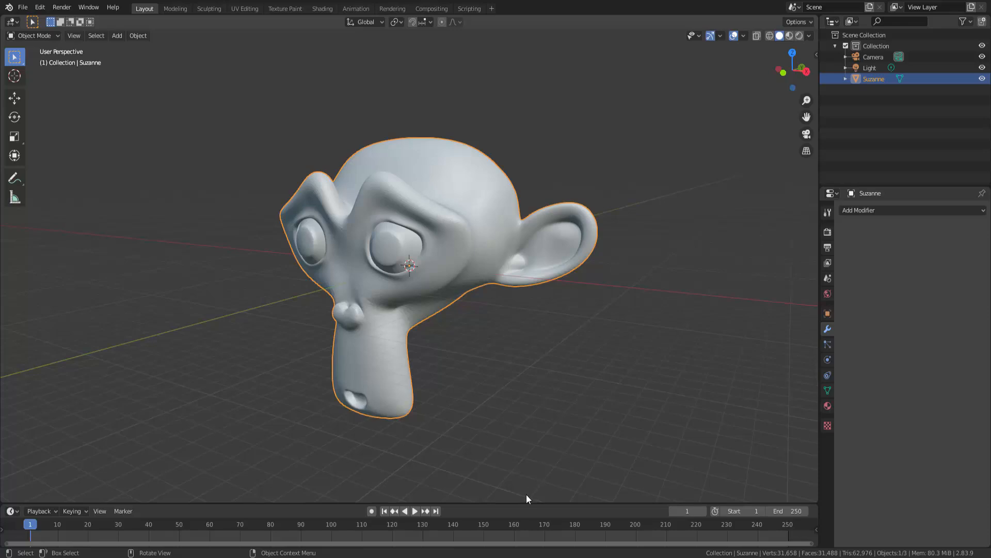
Rename the monkey head object as volume.
double_click(875, 80)
type("volume")
key("Return")
scroll(533, 405, "down", 4)
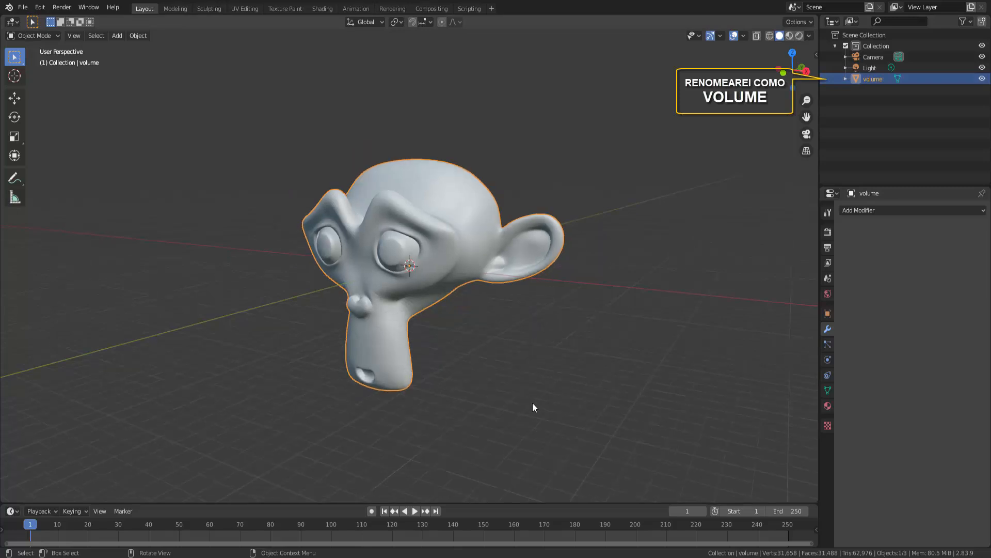
Enlarge the timeline area to about half the window height and change it into a Shader Editor.
left_click_drag(552, 503, 570, 275)
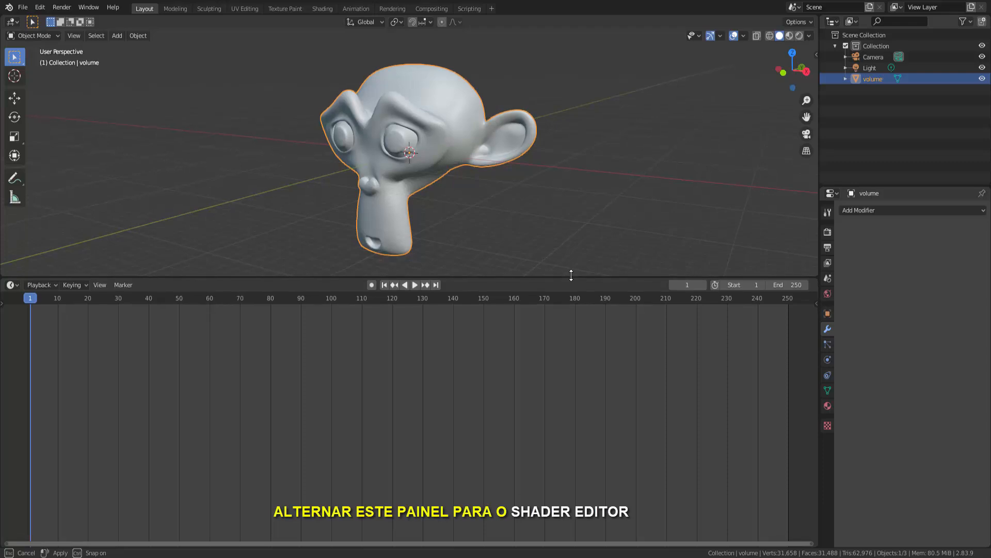
left_click(12, 285)
left_click(52, 359)
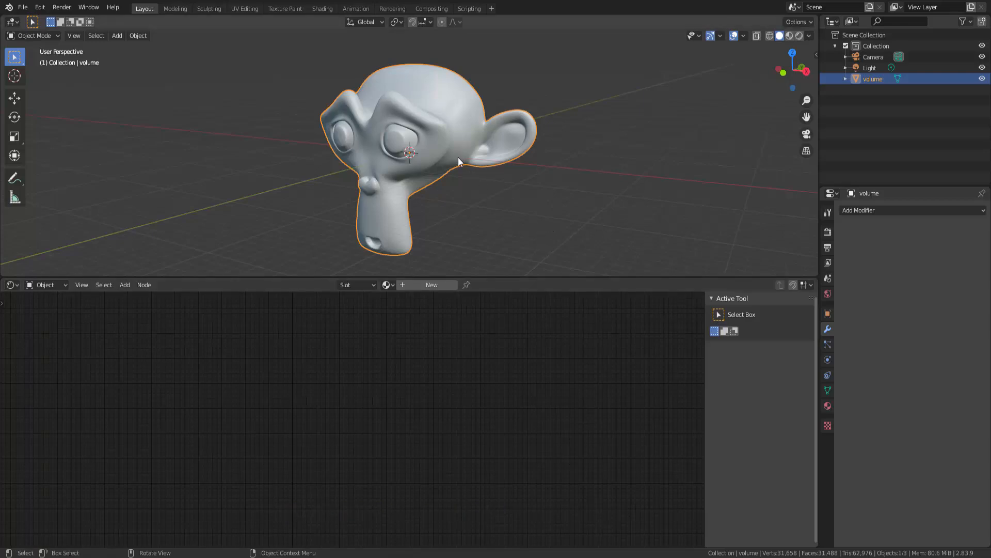
Create a new material on the monkey head and delete its Principled BSDF node, leaving only the Material Output.
left_click(434, 285)
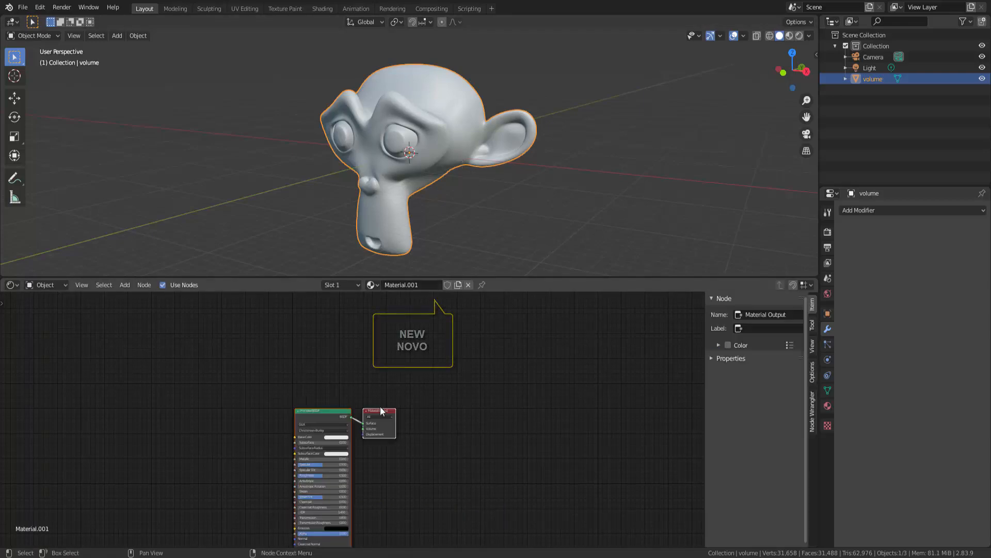
middle_click_drag(494, 436, 546, 416)
scroll(533, 391, "up", 3)
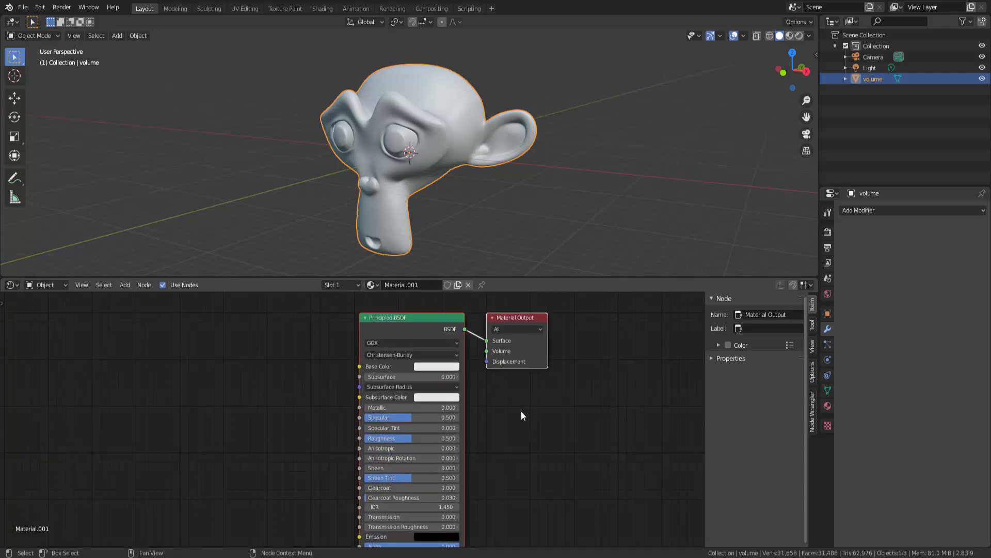
left_click(388, 318)
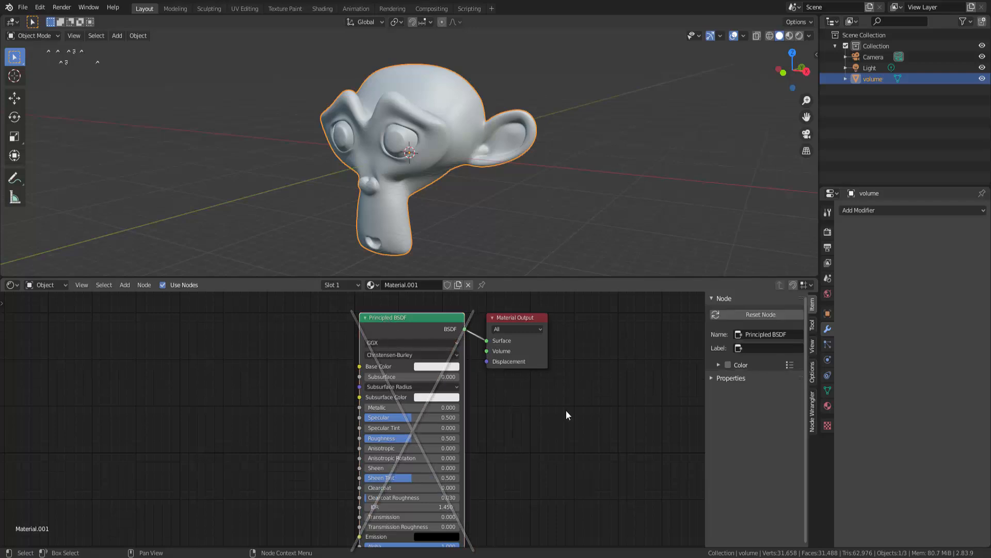
key("x")
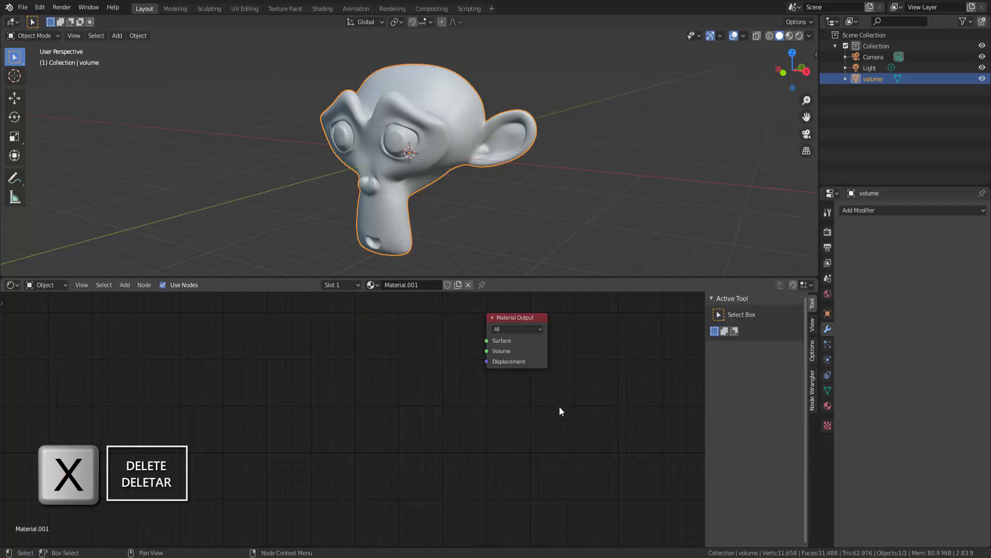
left_click_drag(509, 316, 520, 352)
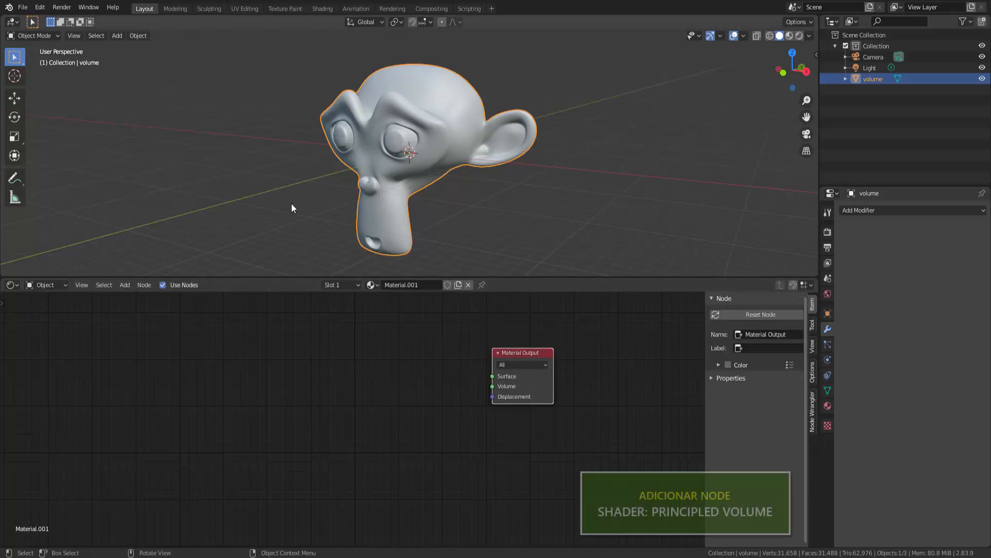
Add a Principled Volume shader node to the left of the Material Output.
left_click(125, 285)
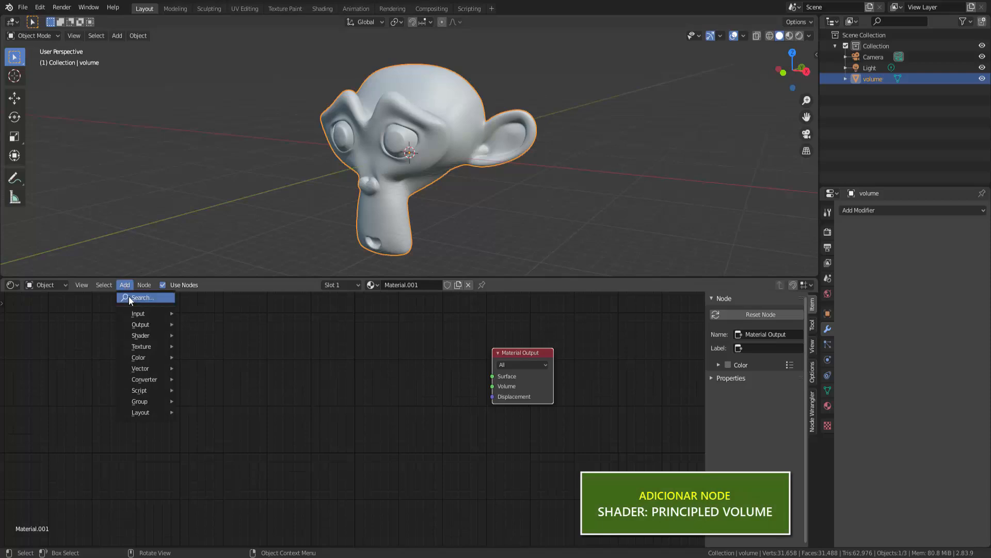
mouse_move(145, 333)
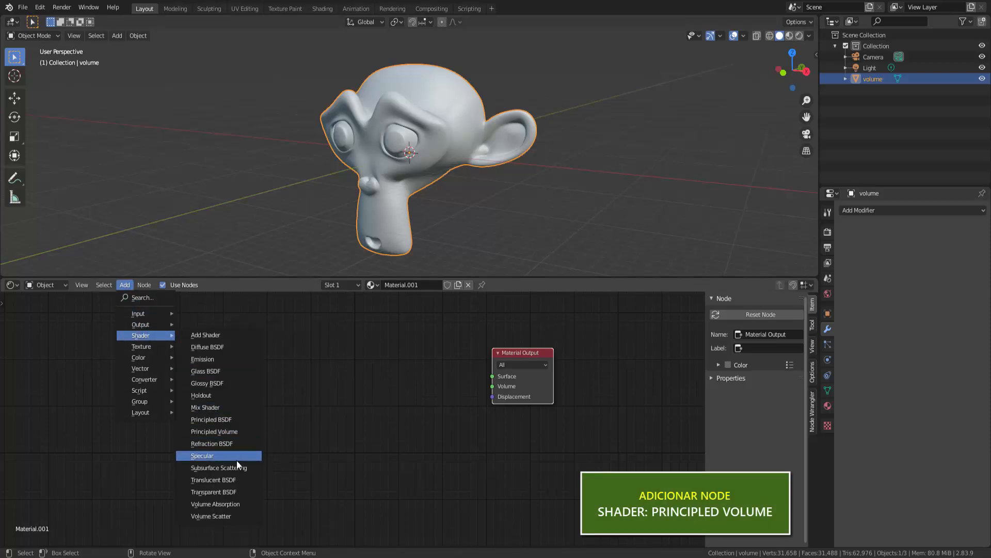
left_click(235, 431)
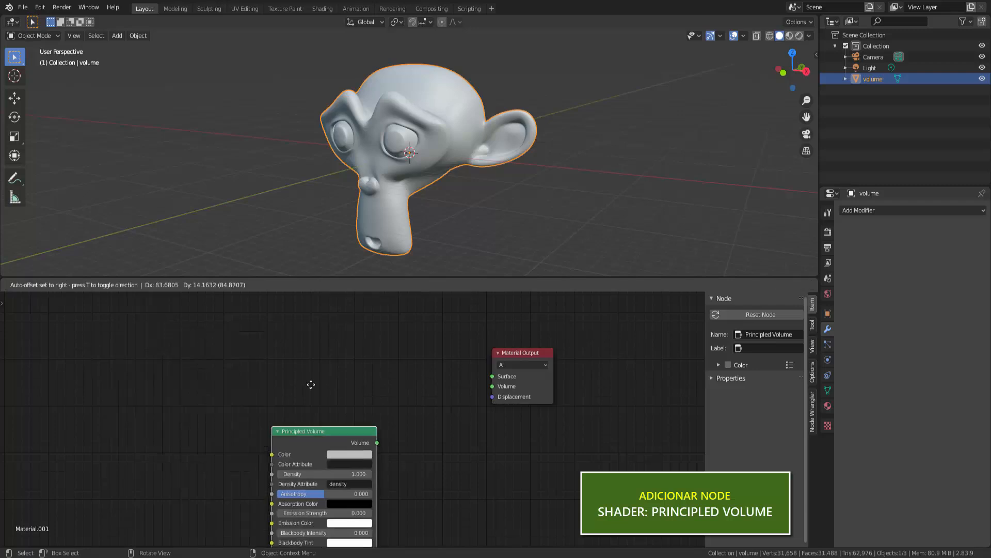
left_click(307, 316)
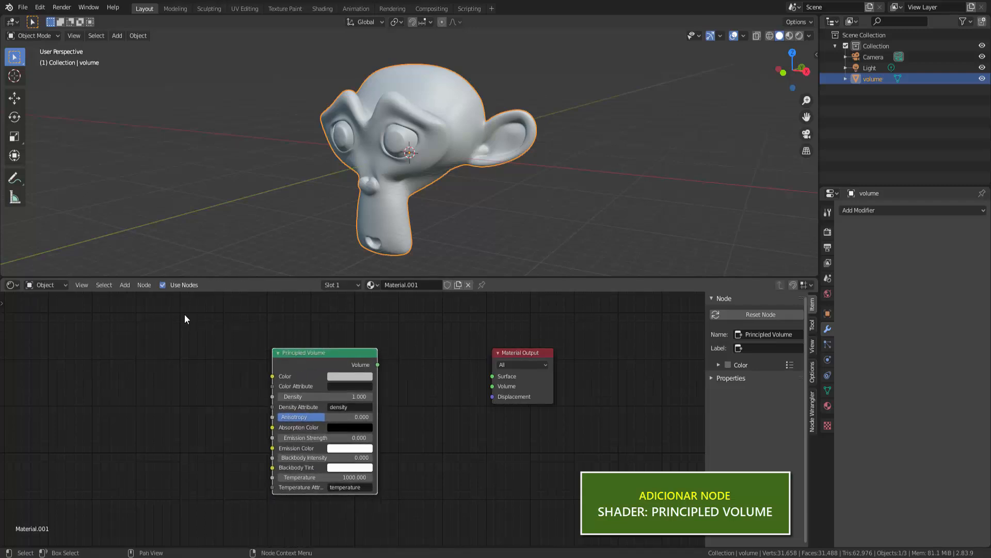
Add a Mix Shader node between the Principled Volume and Material Output nodes.
left_click(124, 284)
mouse_move(136, 336)
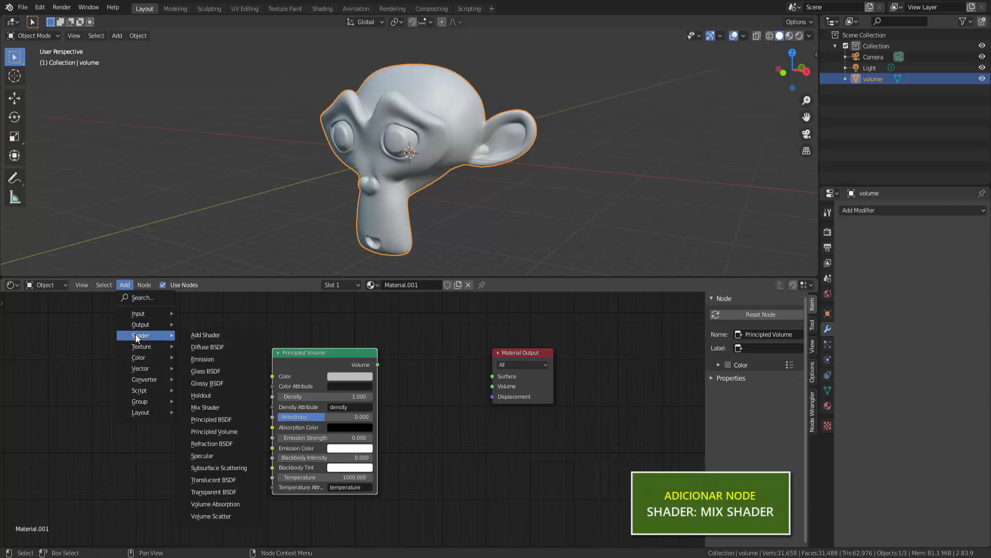
left_click(208, 408)
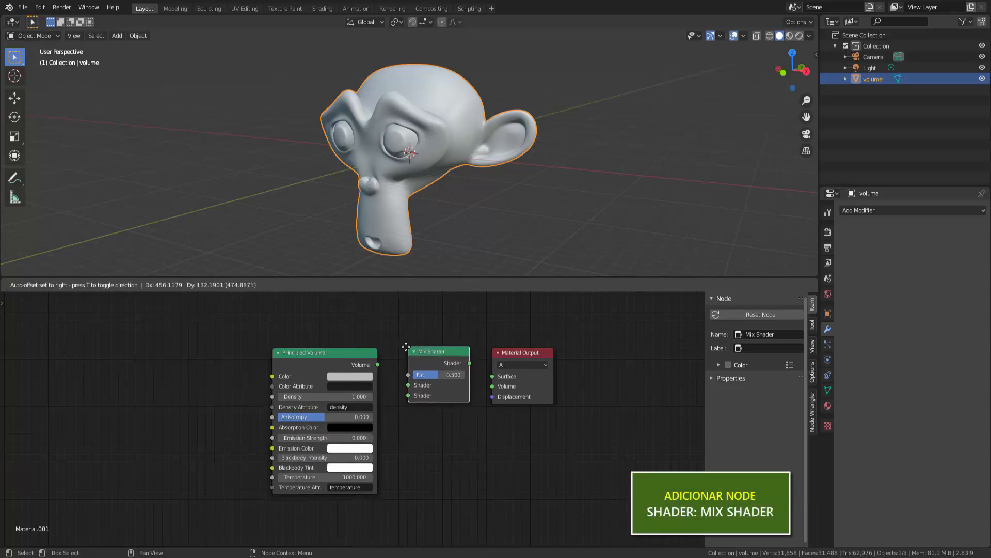
left_click(408, 353)
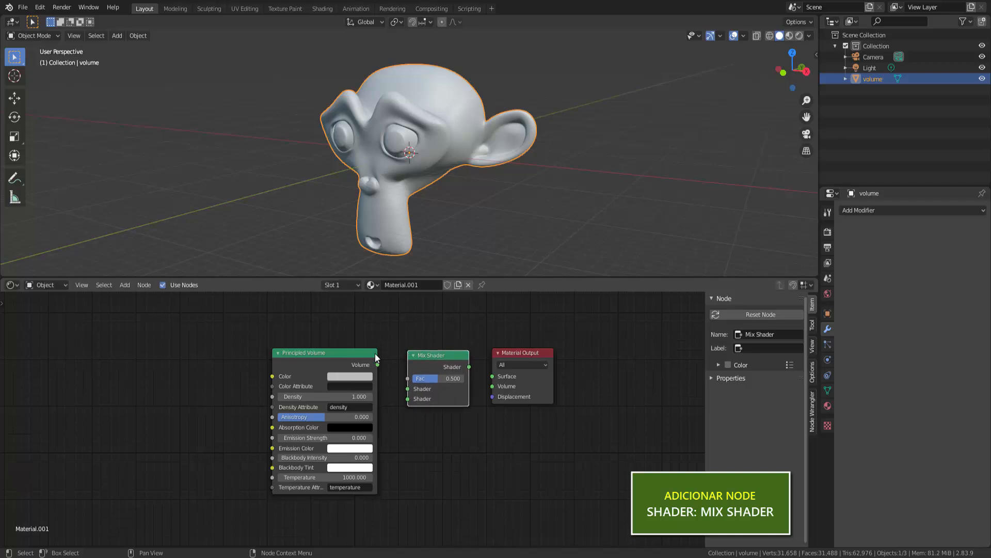
Connect Principled Volume to the first Shader input of the Mix Shader, and the Mix Shader output to the Material Output's Volume input.
left_click_drag(378, 364, 406, 399)
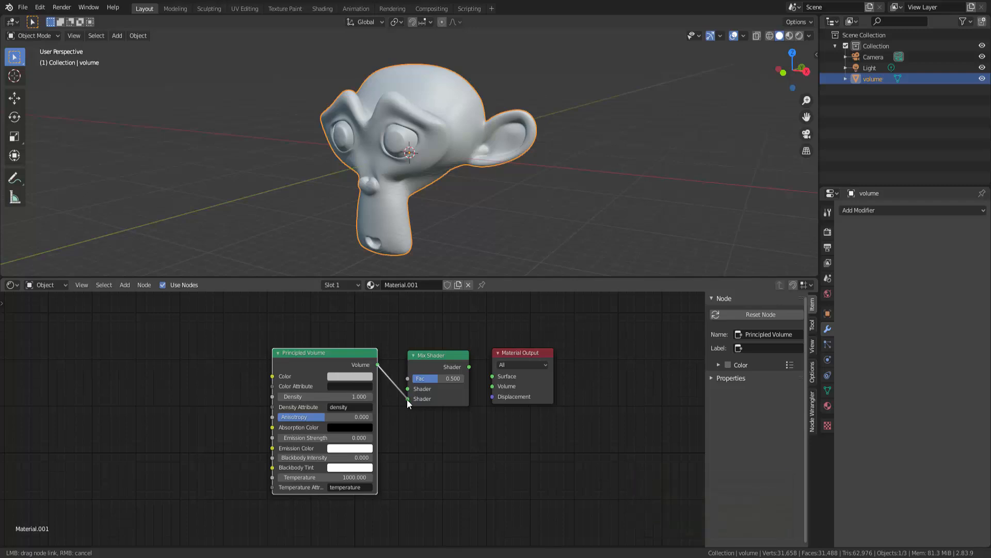
left_click_drag(408, 391, 408, 391)
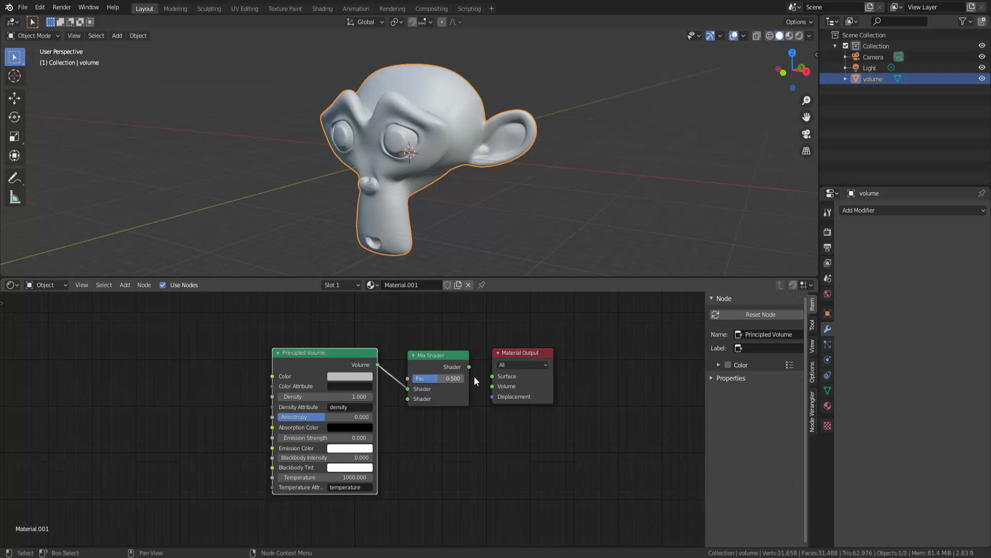
left_click_drag(468, 367, 491, 386)
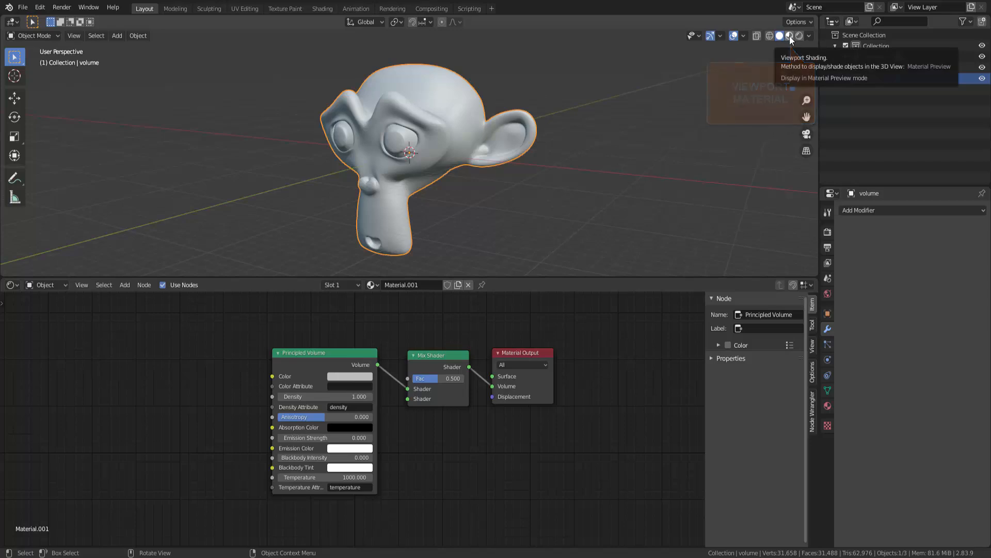
Preview the volume in Material Preview shading and switch the viewport to Rendered shading.
left_click(789, 36)
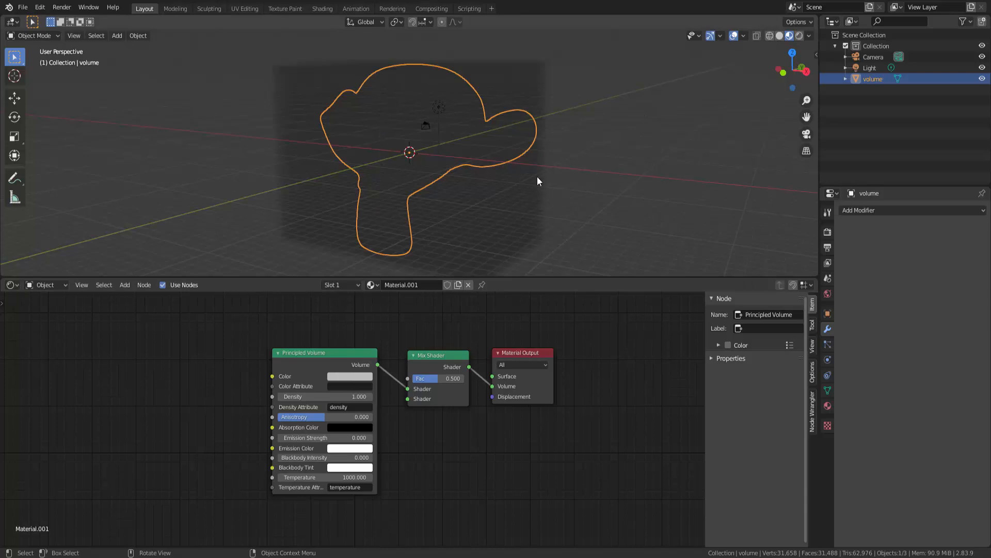
left_click(798, 36)
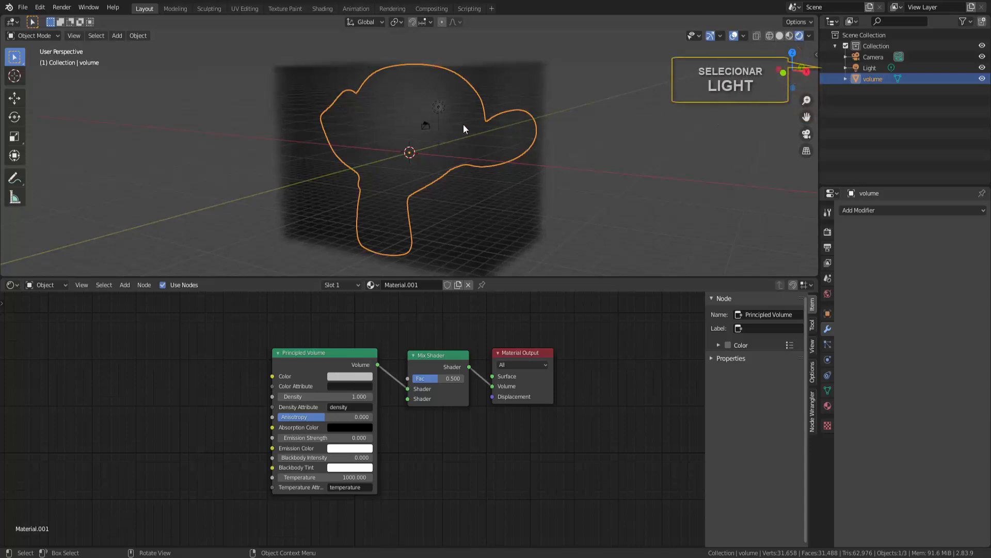
Change the scene's light to a Sun with a strength of 50.
left_click(870, 68)
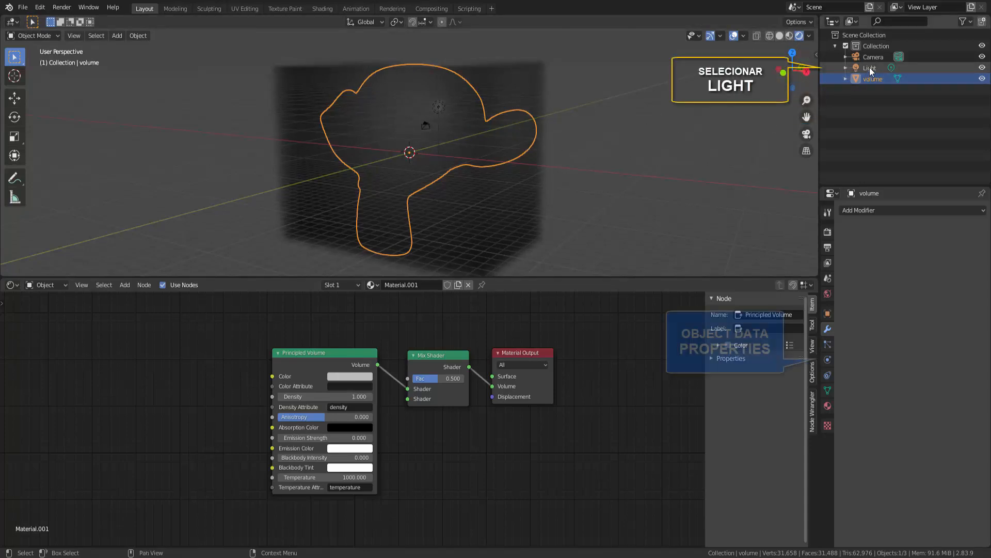
left_click(828, 360)
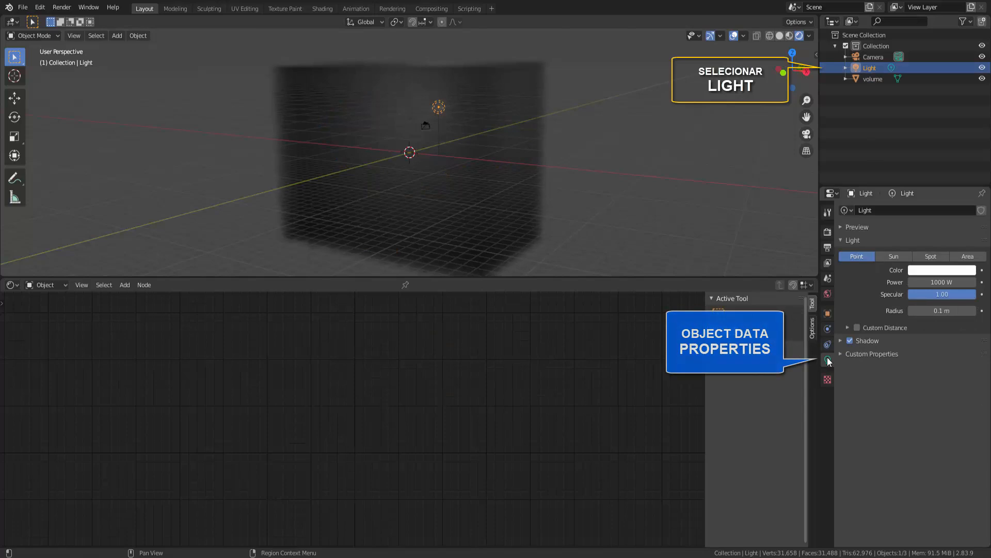
left_click(894, 257)
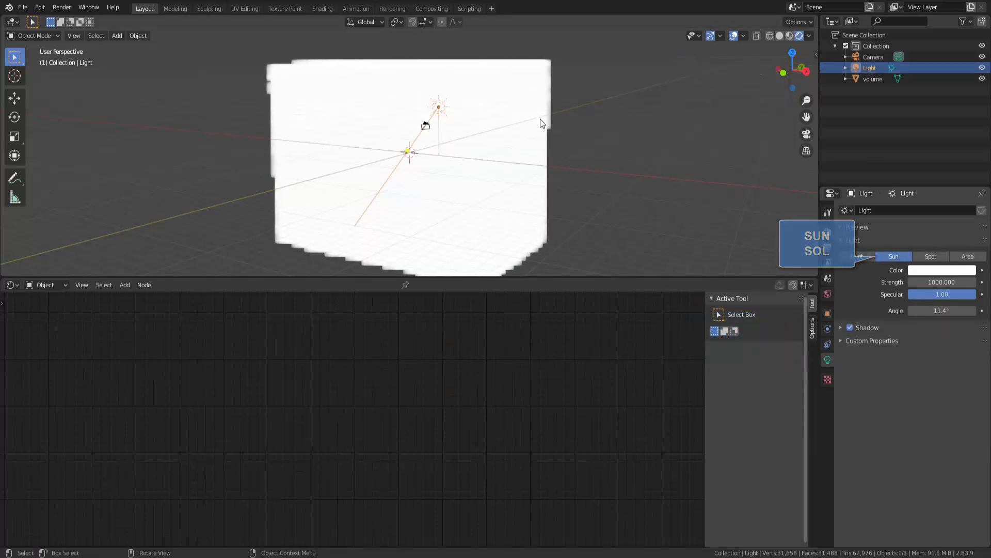
left_click(913, 282)
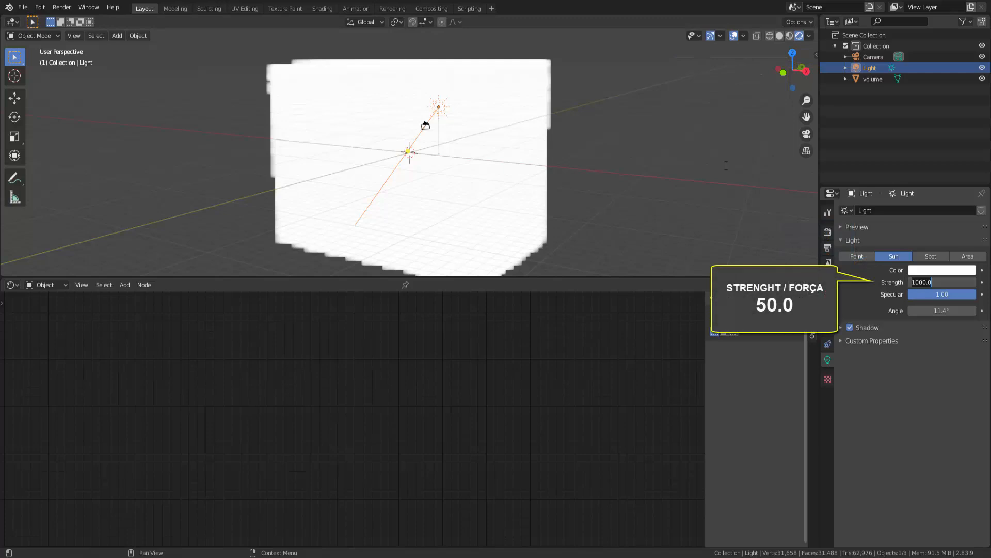
type("50")
key("Return")
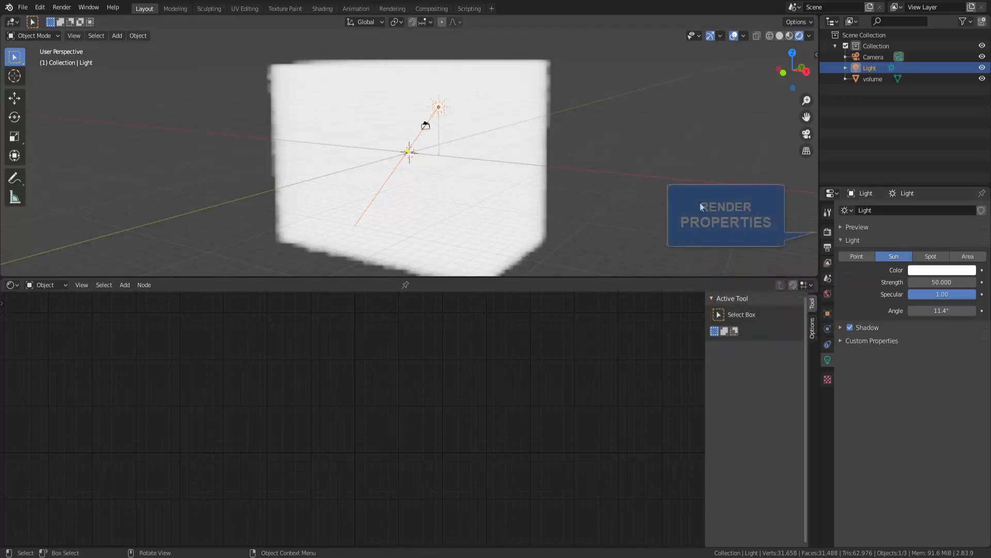
Set the scene's render engine to Cycles.
left_click(828, 232)
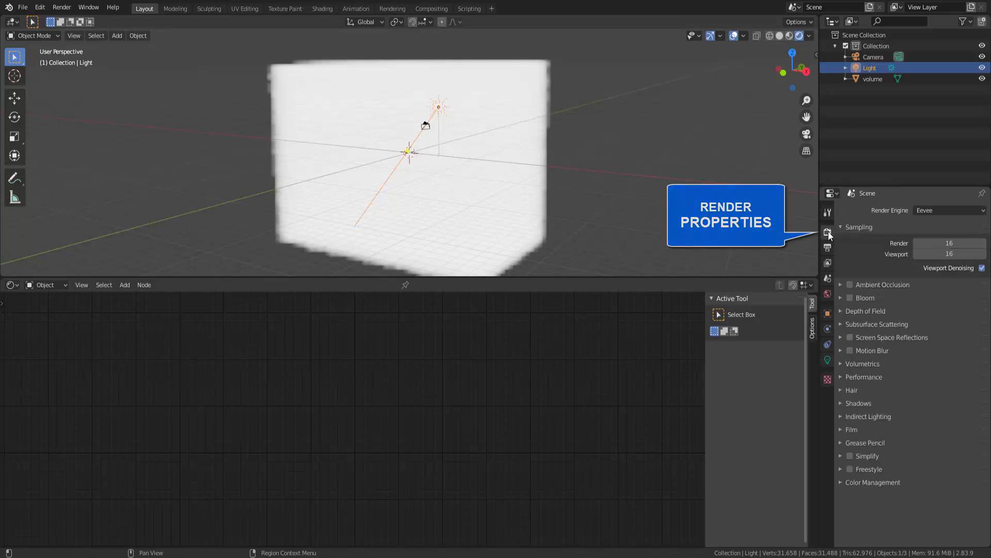
left_click(934, 210)
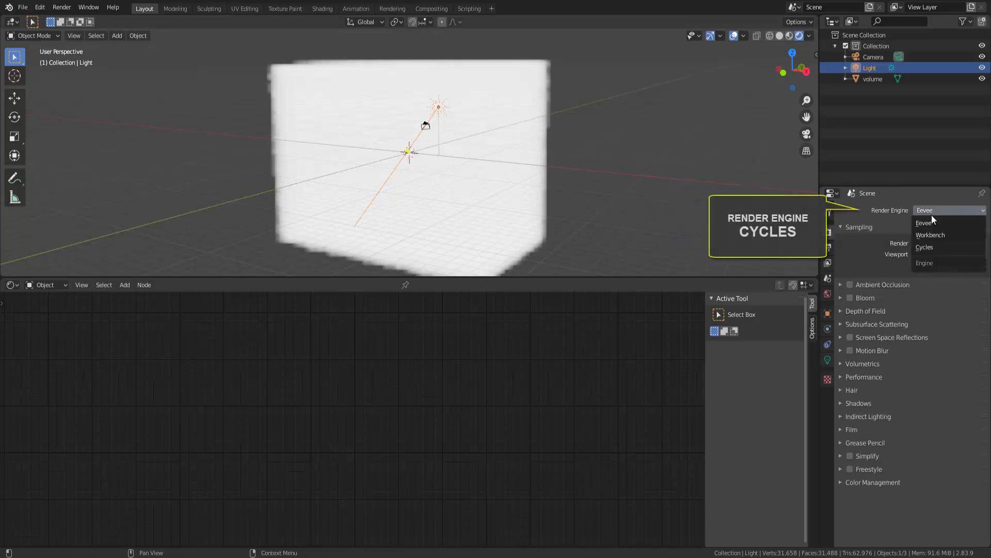
left_click(930, 245)
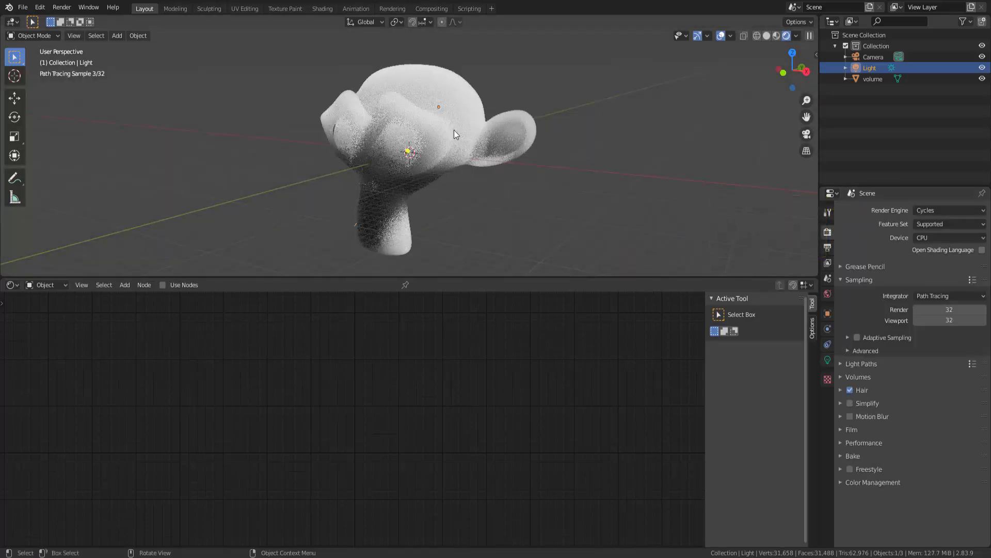
Select the monkey head and move its Principled Volume node lower in the node layout.
left_click(450, 103)
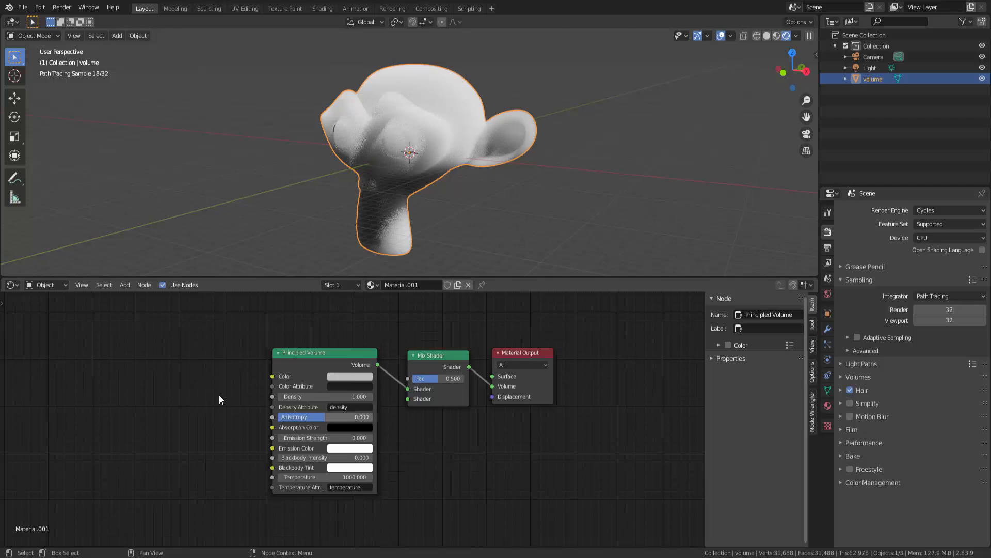
left_click_drag(303, 355, 296, 404)
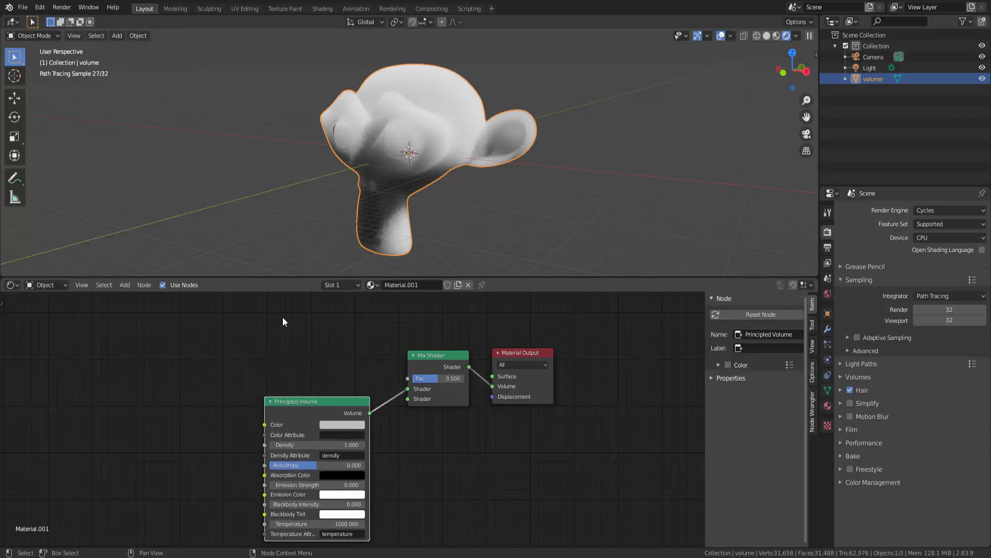
Add a Noise Texture node above the Principled Volume and move the Mix Shader and Material Output nodes further away to make room.
left_click(125, 285)
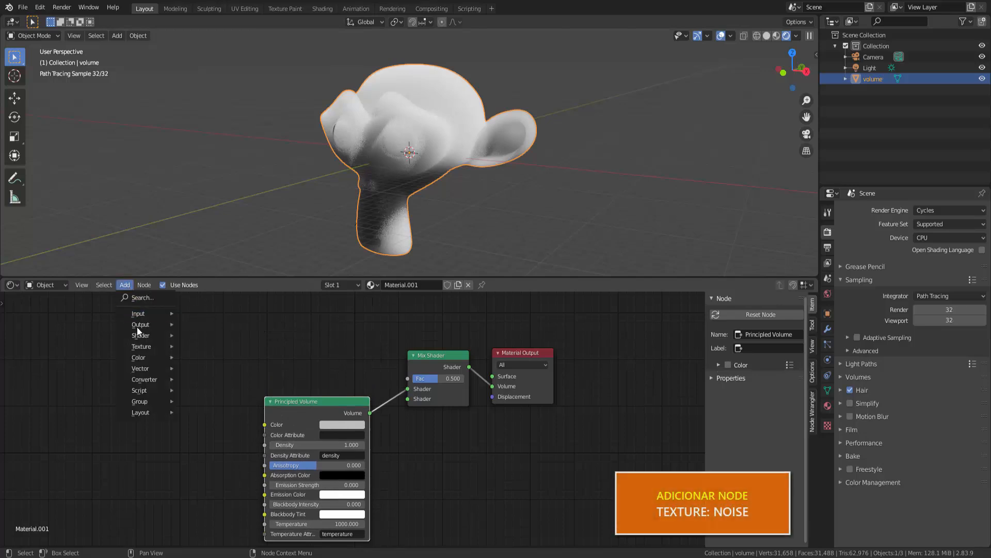
mouse_move(138, 344)
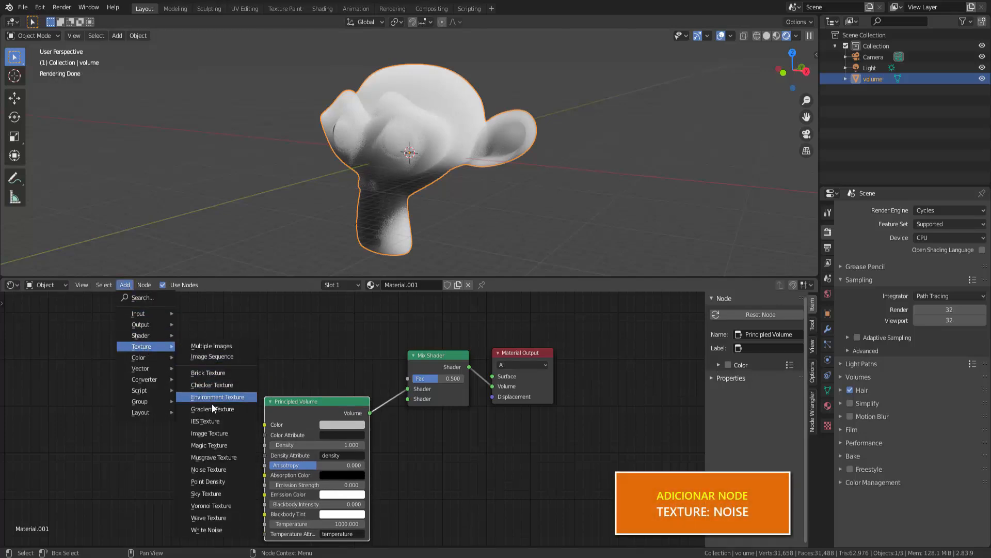
left_click(213, 470)
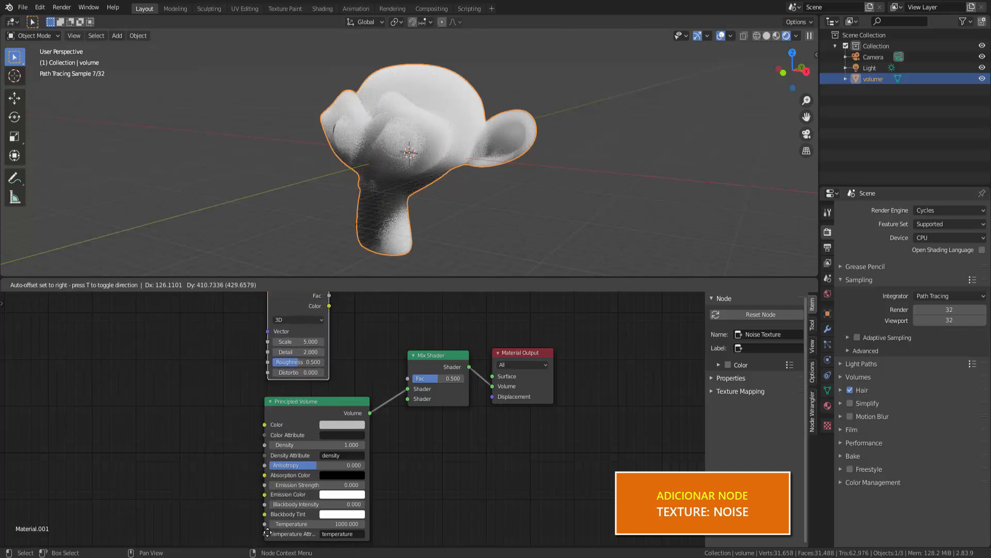
left_click(271, 283)
left_click_drag(397, 319, 571, 448)
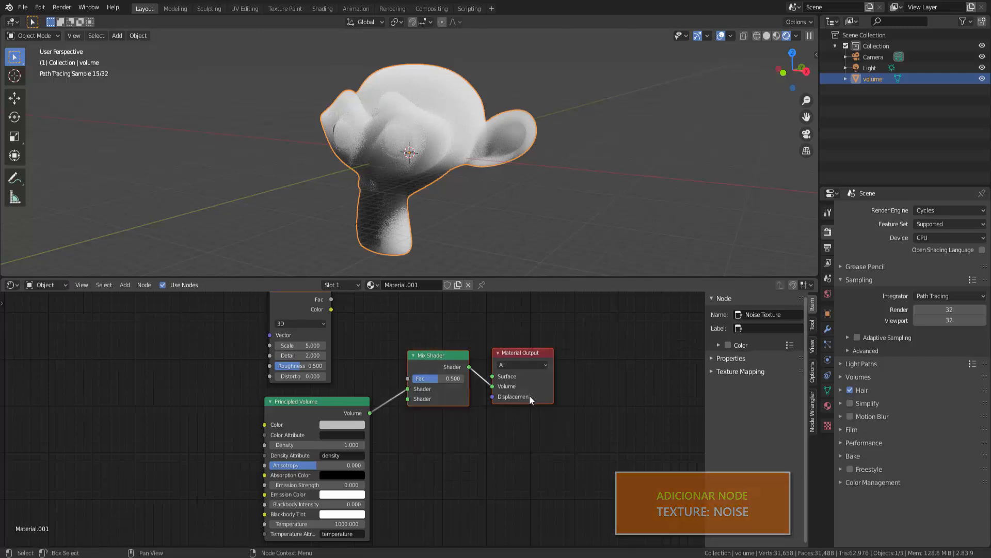
left_click_drag(455, 357, 565, 347)
scroll(466, 425, "down", 2)
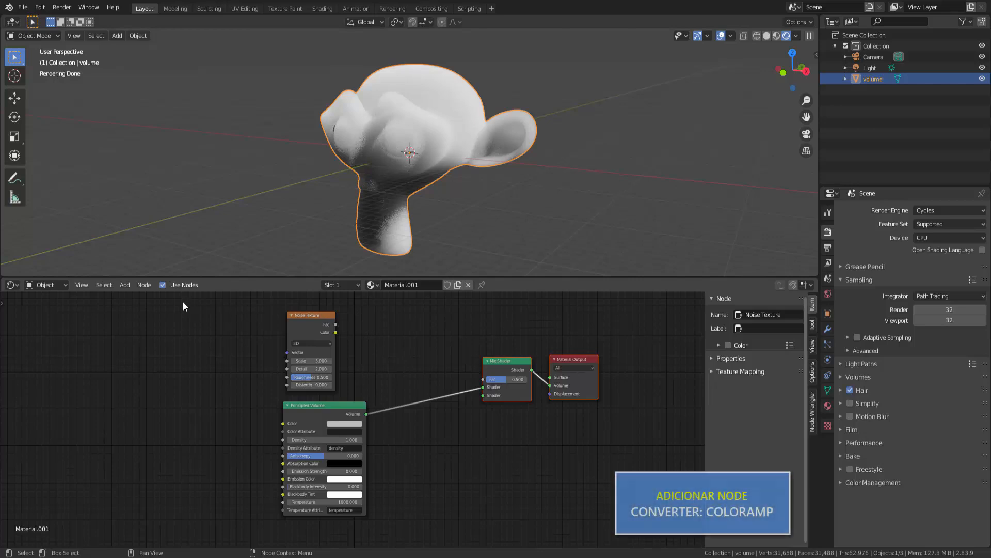
Add a ColorRamp node beside the Noise Texture, feed it the noise Fac, and connect its Color to the Mix Shader's Fac.
left_click(127, 285)
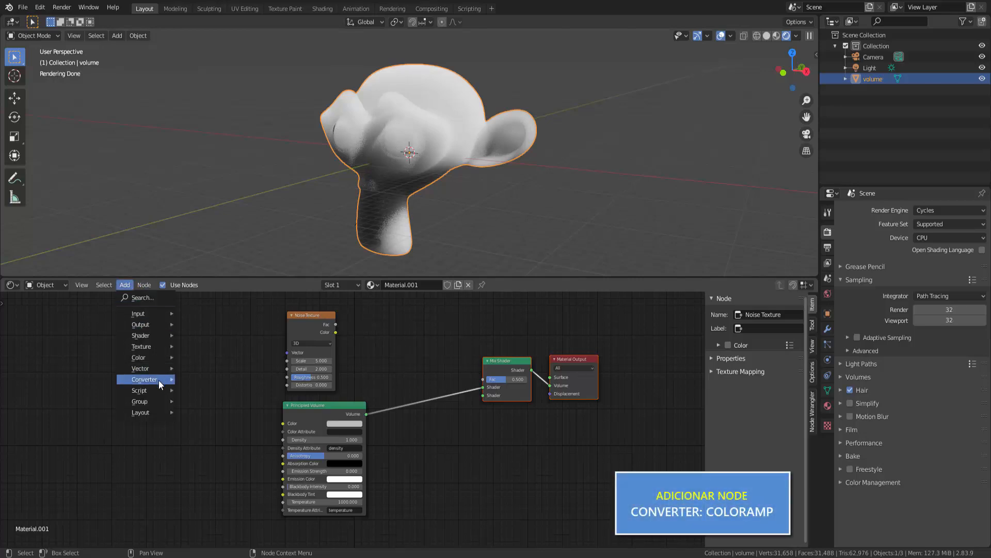
mouse_move(159, 379)
left_click(213, 245)
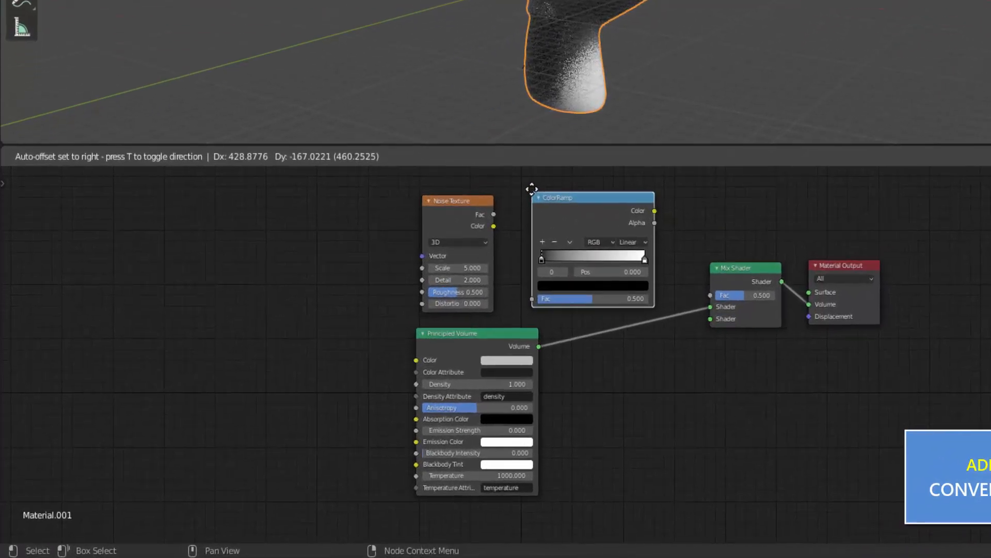
left_click(532, 189)
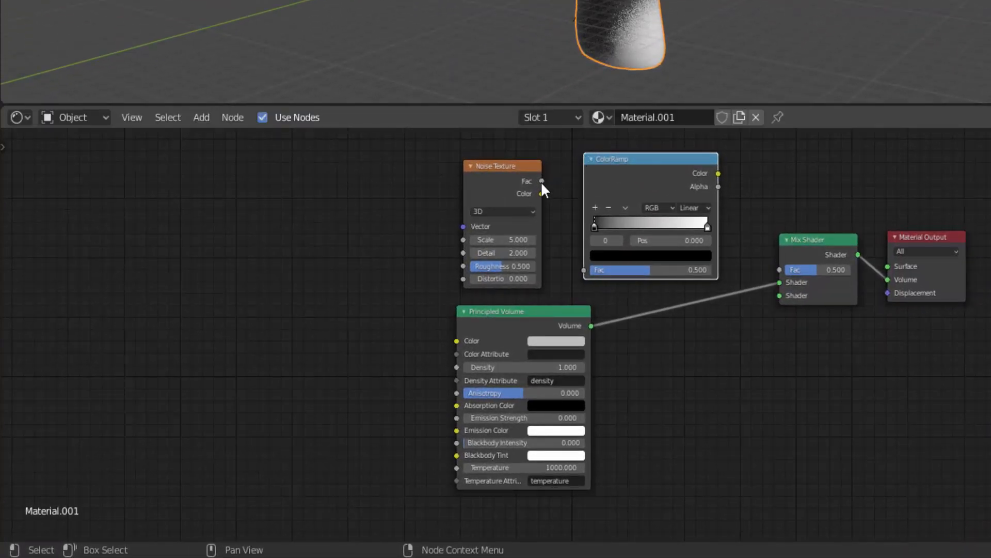
left_click_drag(541, 181, 586, 273)
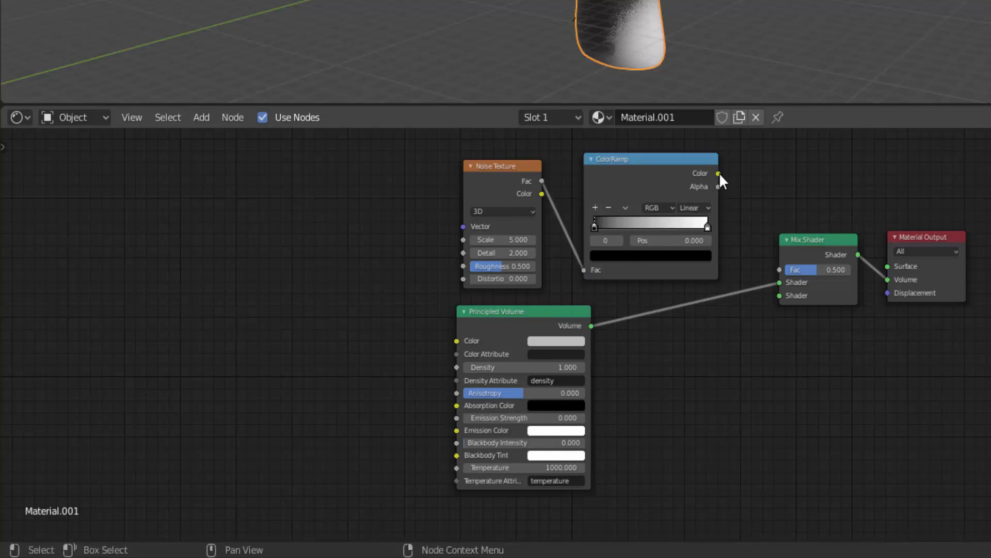
left_click_drag(718, 173, 777, 268)
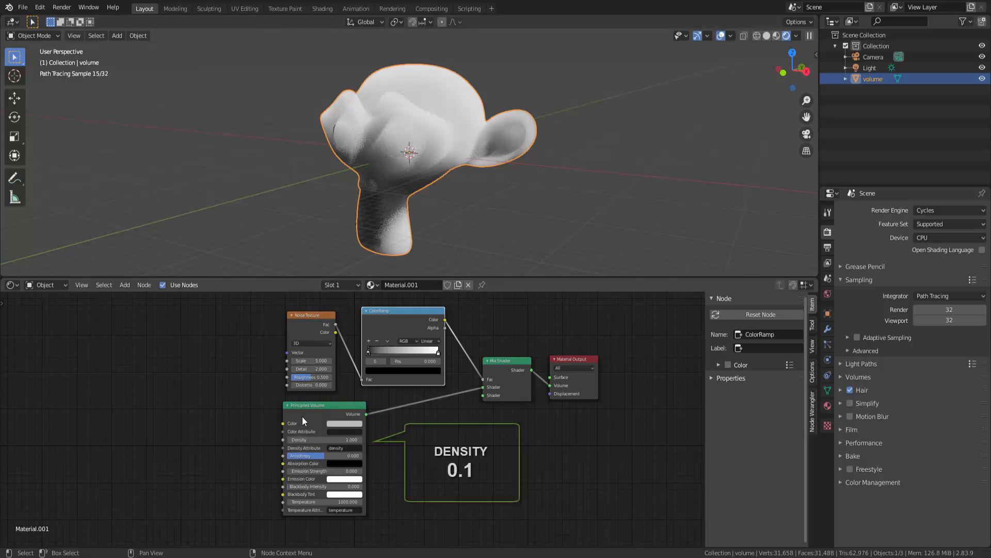
Set the Principled Volume's Density to 0.1 and the Noise Texture's Scale to 7.3.
left_click(321, 439)
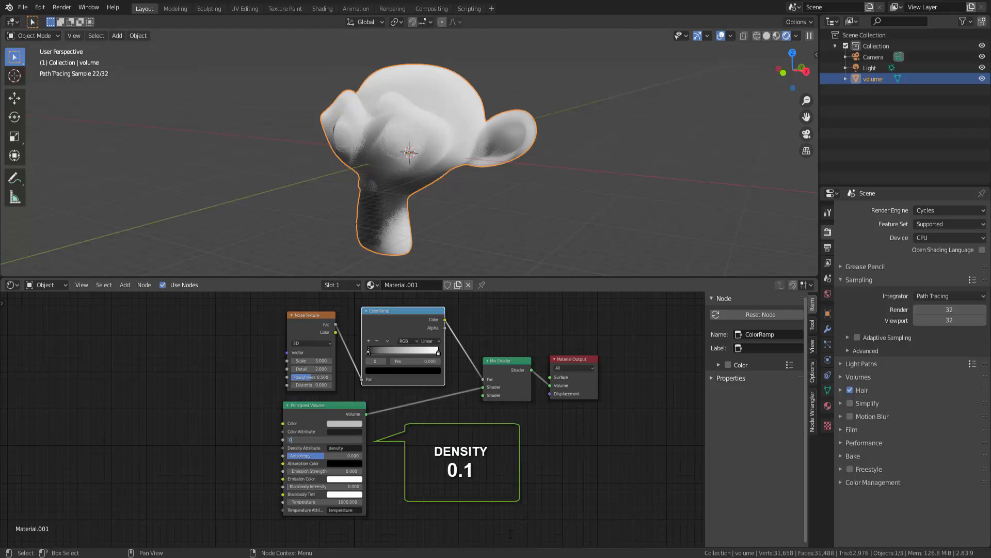
key("Return")
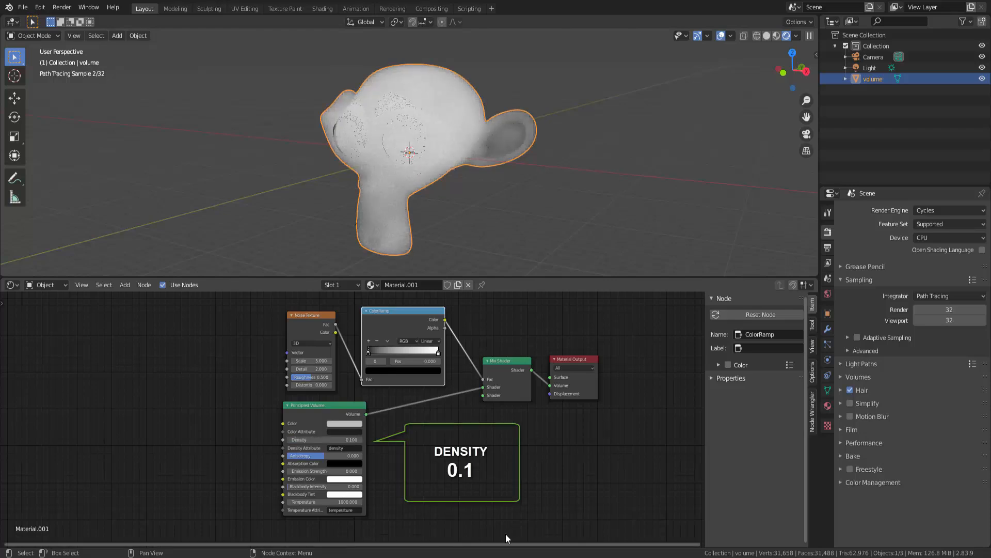
middle_click_drag(475, 221, 497, 211)
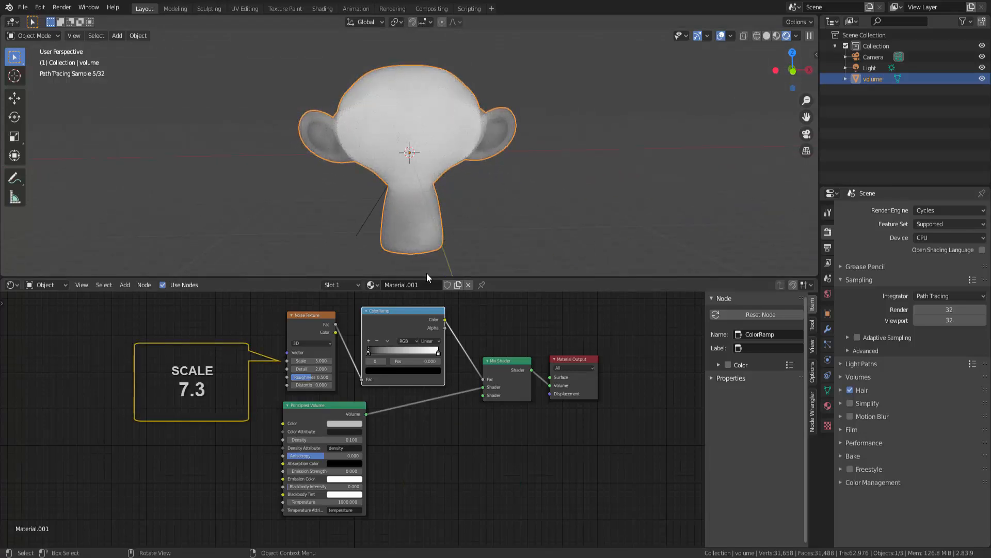
left_click_drag(330, 360, 348, 360)
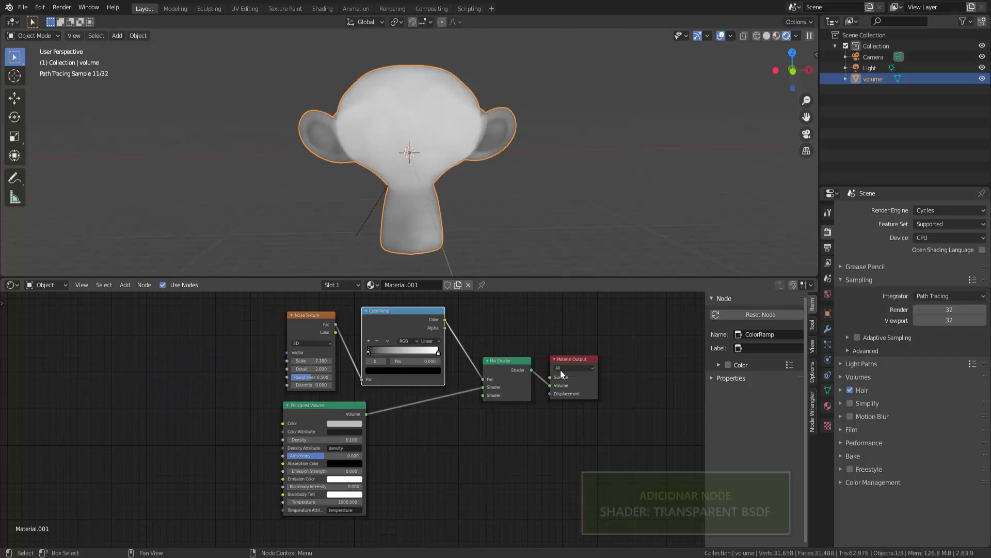
Shift the Mix Shader and Material Output aside, add a Transparent BSDF, and connect it to the Mix Shader's second Shader input.
left_click_drag(574, 358, 618, 351)
left_click_drag(514, 362, 566, 349)
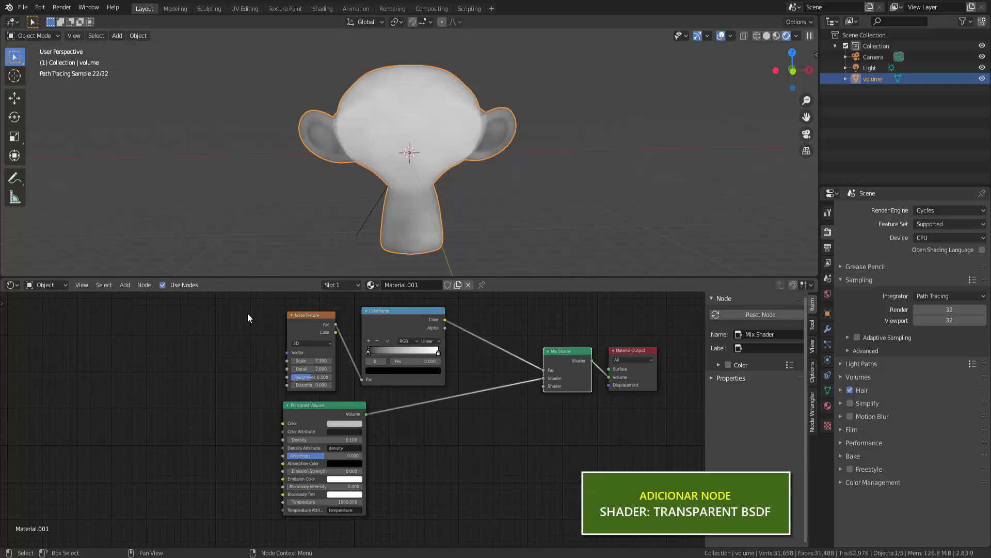
left_click(125, 285)
mouse_move(151, 335)
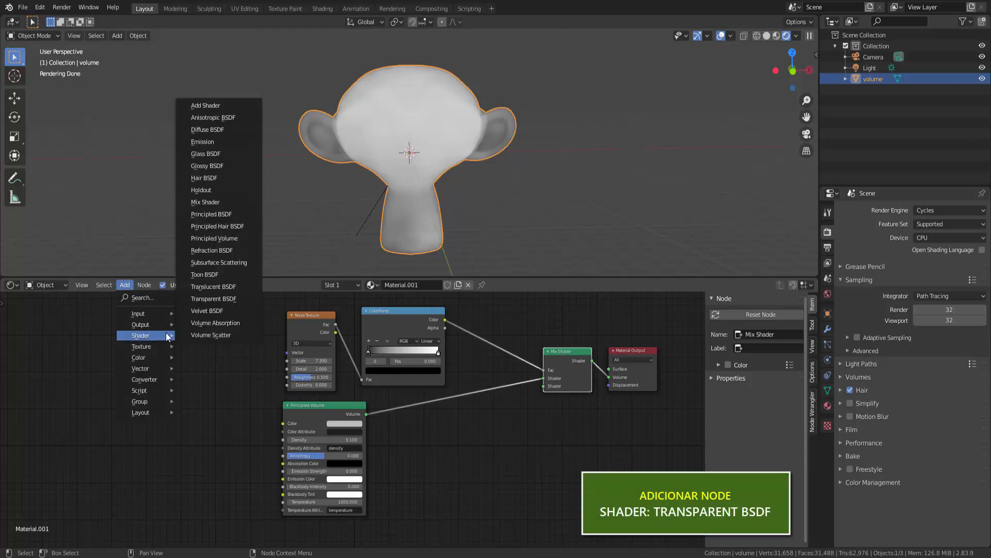
left_click(235, 298)
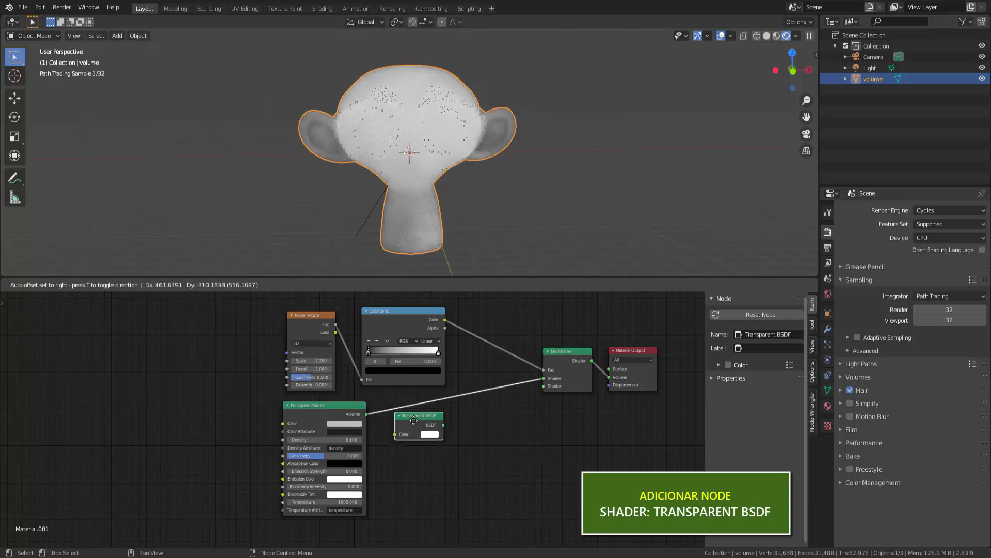
left_click(434, 418)
left_click_drag(482, 427, 543, 386)
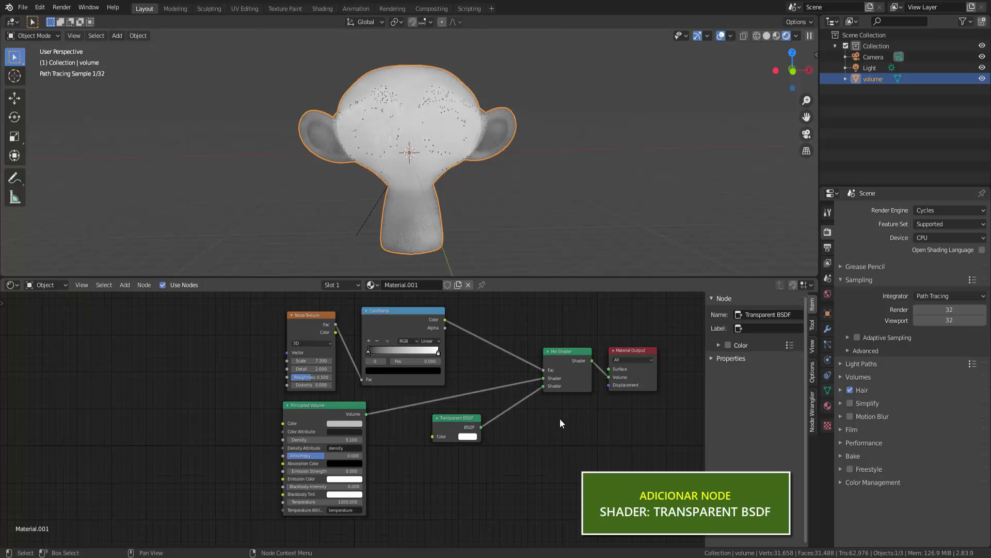
Bring the ColorRamp's white and black stops close together at about 0.46 for a sharp transition.
scroll(452, 218, "up", 2)
mouse_move(482, 237)
middle_mouse_down()
mouse_move(532, 231)
mouse_move(473, 227)
middle_mouse_up()
scroll(523, 235, "down", 3)
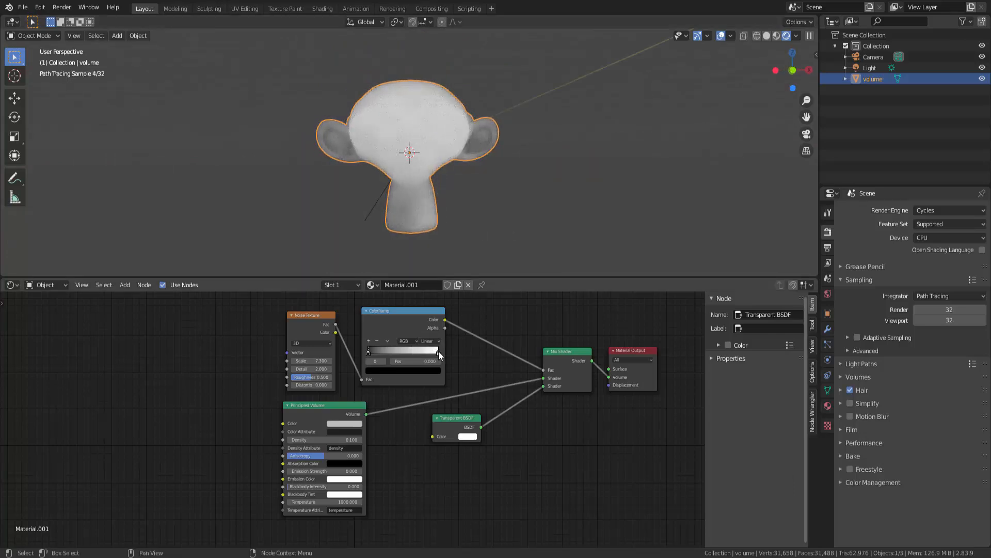
left_click_drag(438, 351, 399, 352)
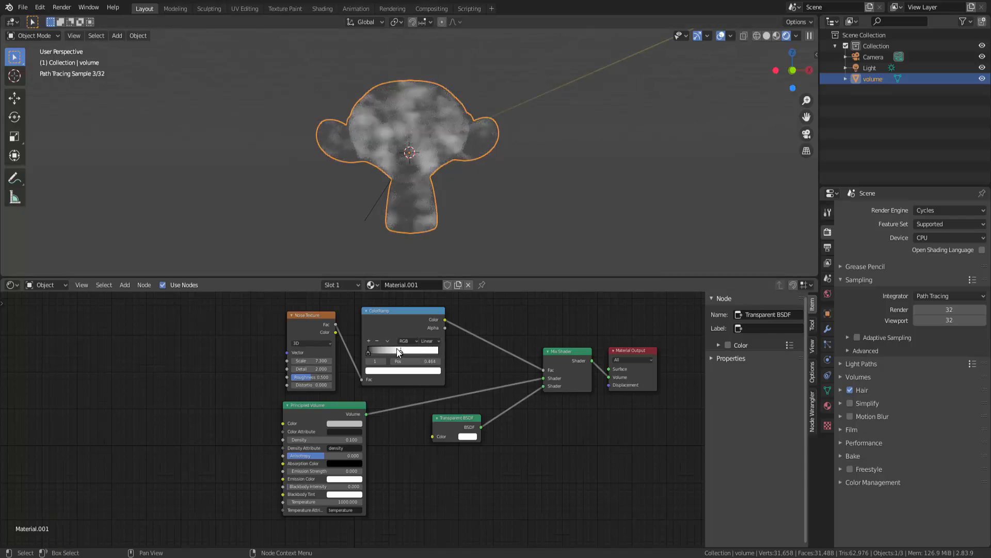
left_click_drag(370, 355, 405, 353)
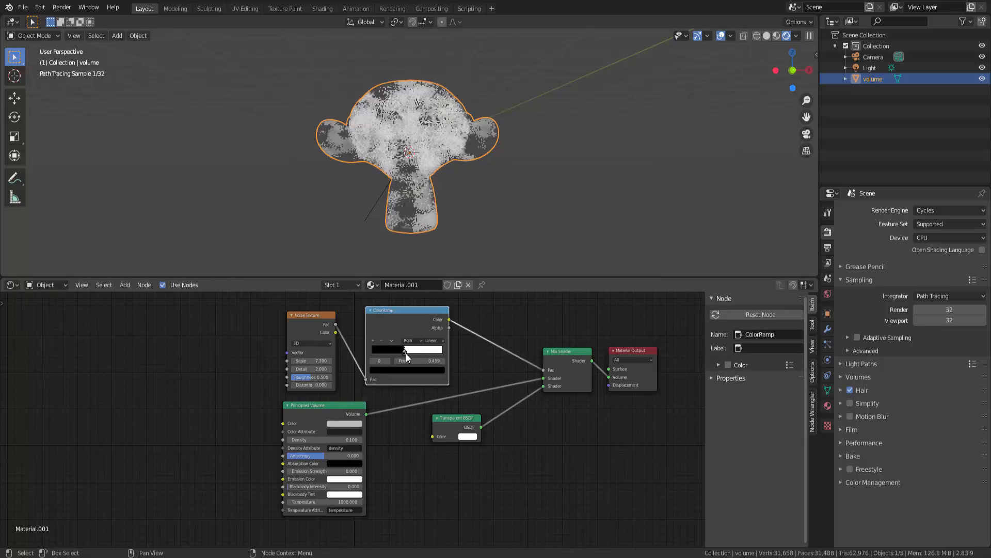
Enlarge the 3D viewport by shrinking the node editor, and reselect the monkey head.
middle_click_drag(458, 223, 454, 225)
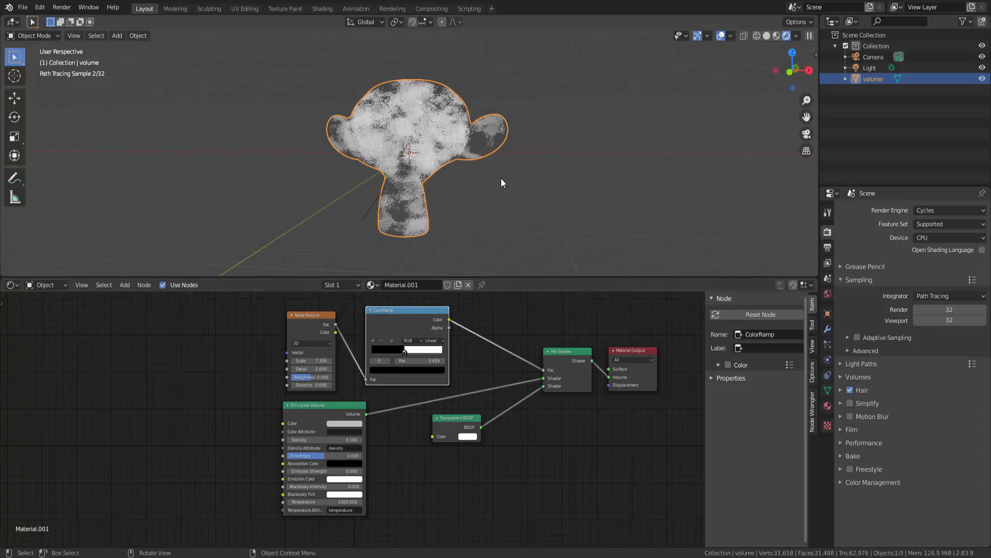
scroll(499, 182, "up", 2)
scroll(495, 186, "down", 2)
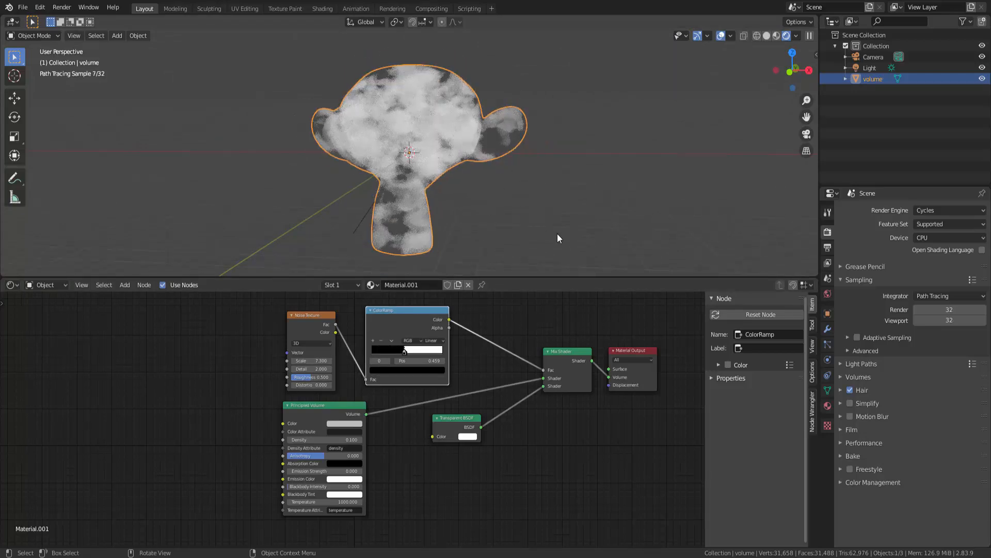
mouse_move(553, 233)
middle_mouse_down()
mouse_move(534, 234)
mouse_move(553, 223)
middle_mouse_up()
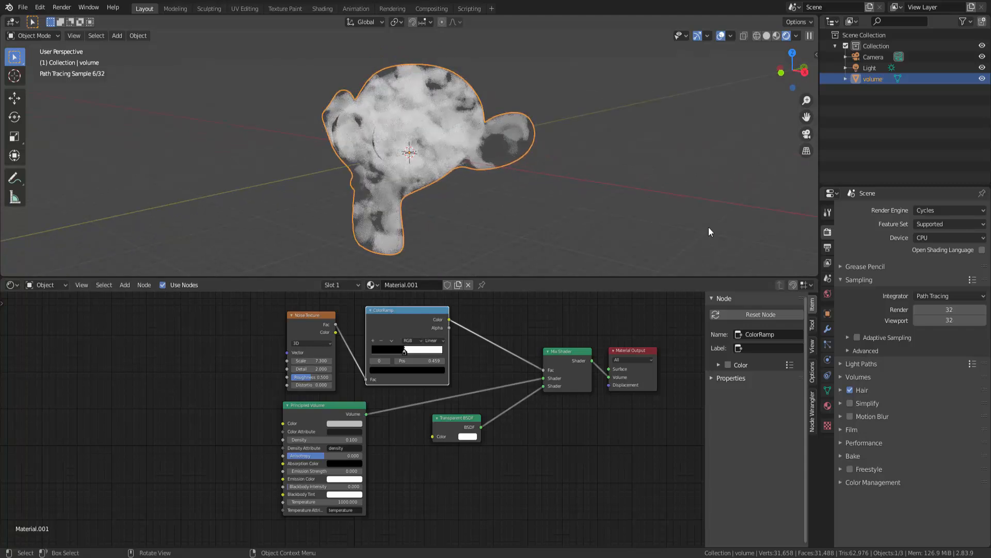
middle_click_drag(685, 210, 653, 206)
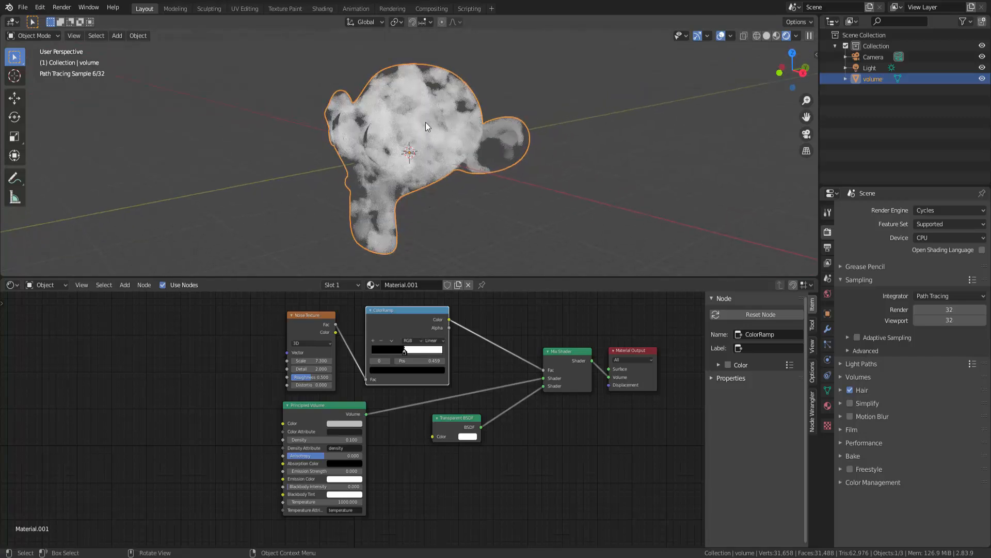
scroll(427, 125, "up", 2)
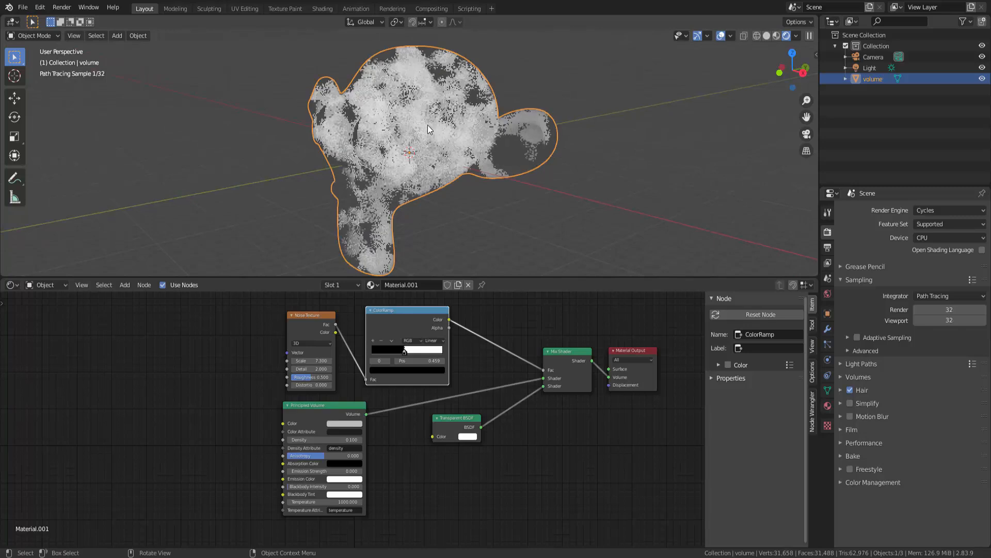
left_click(550, 277)
left_click_drag(550, 278, 546, 396)
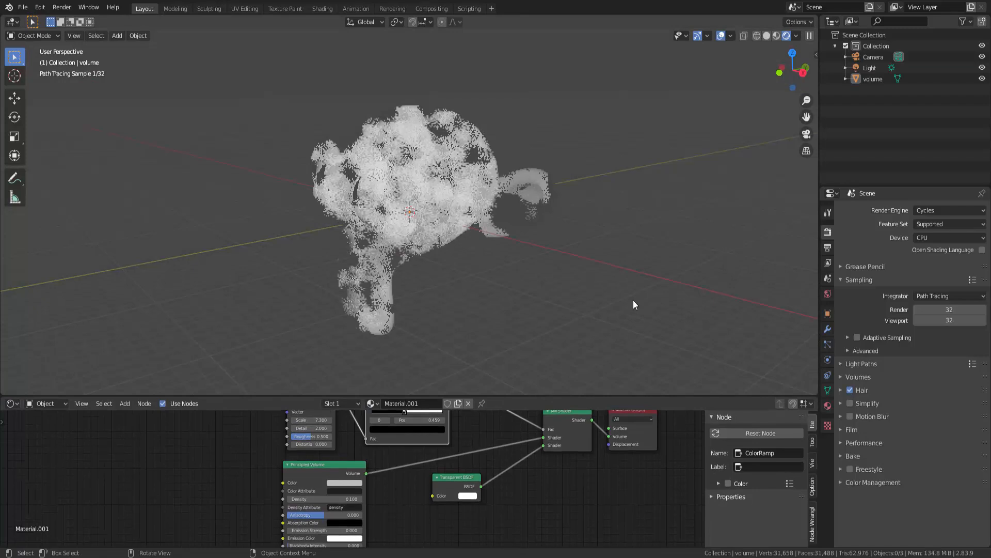
left_click(482, 172)
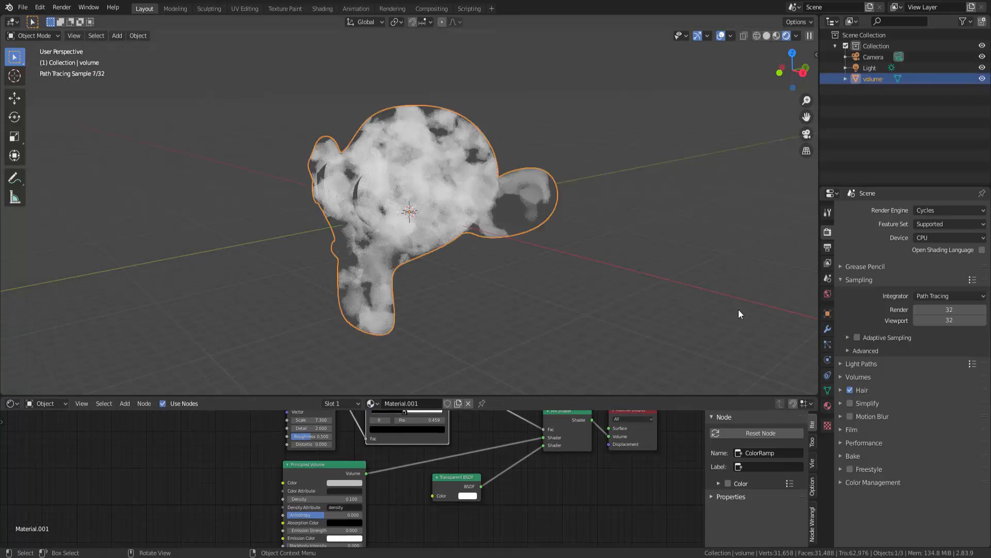
Set the Sun light's strength to 100.
left_click(870, 67)
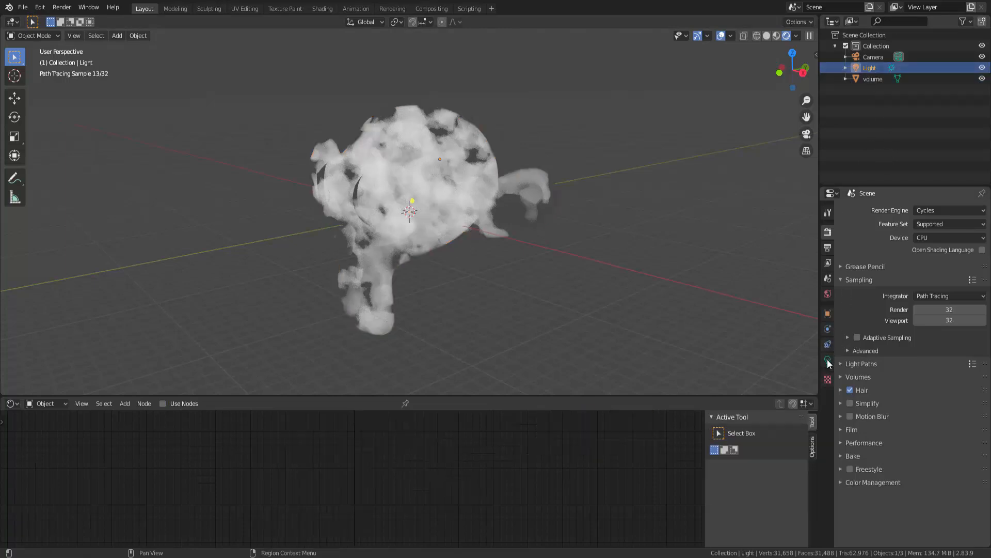
left_click(828, 359)
left_click(927, 283)
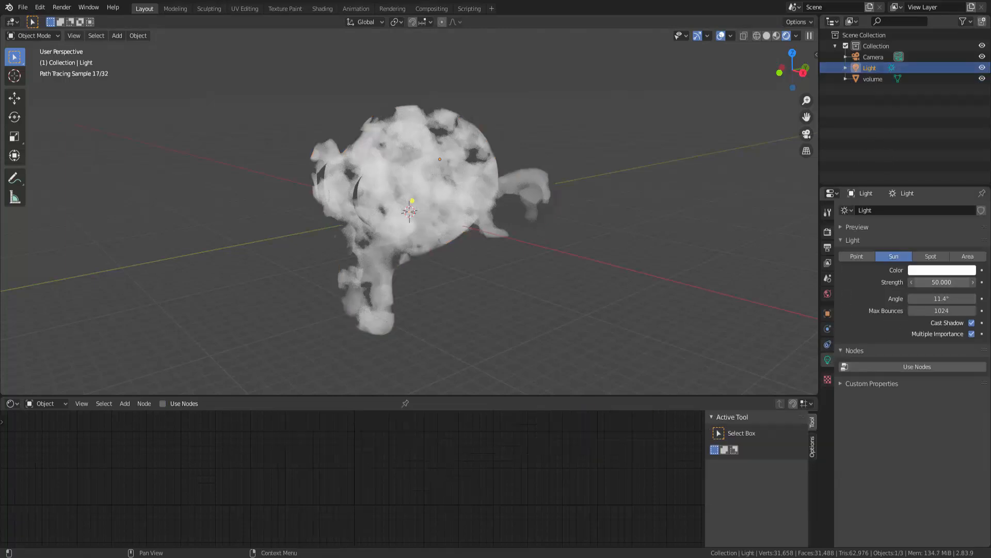
key("BackSpace")
key("BackSpace")
key("BackSpace")
key("BackSpace")
type("100")
key("Return")
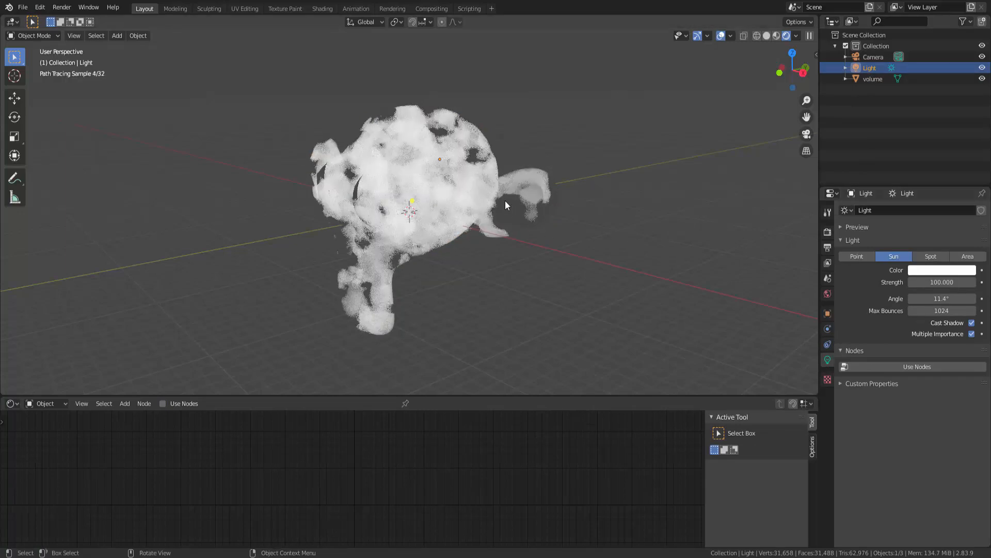
Set the monkey head's Noise Texture to Detail 5.9, Distortion 2.9 and Scale about 10.3.
left_click(432, 192)
mouse_move(385, 488)
middle_mouse_down()
mouse_move(396, 487)
mouse_move(409, 415)
mouse_move(413, 433)
middle_mouse_up()
left_click_drag(333, 490, 392, 489)
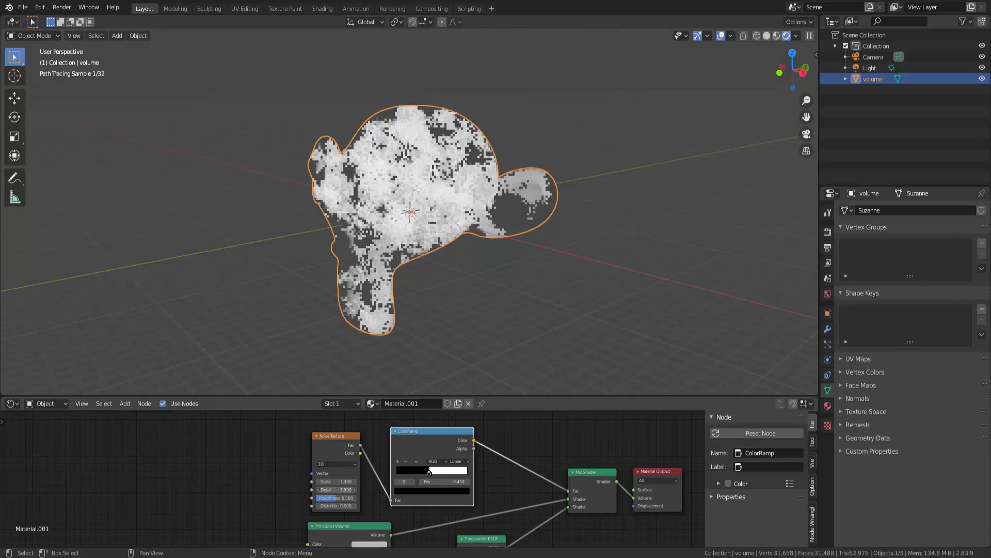
left_click_drag(333, 505, 379, 505)
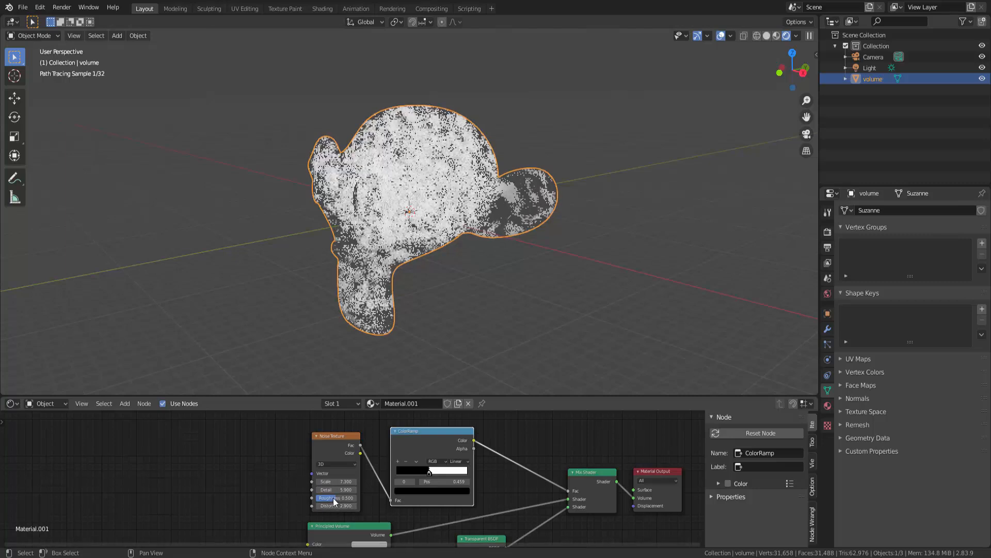
mouse_move(334, 481)
left_mouse_down()
mouse_move(372, 482)
mouse_move(326, 481)
left_mouse_up()
middle_click_drag(518, 308, 535, 303)
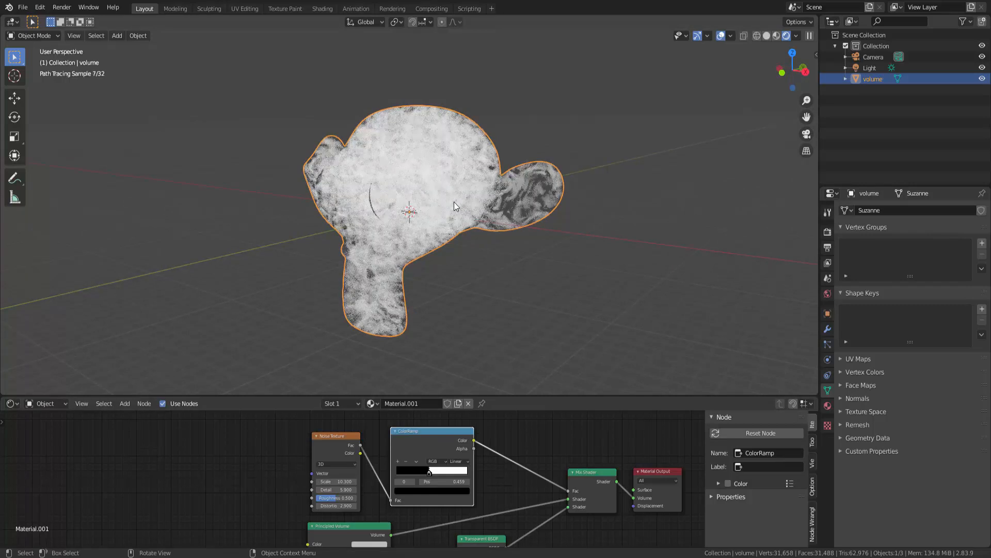
mouse_move(519, 270)
middle_mouse_down()
mouse_move(535, 270)
mouse_move(509, 268)
middle_mouse_up()
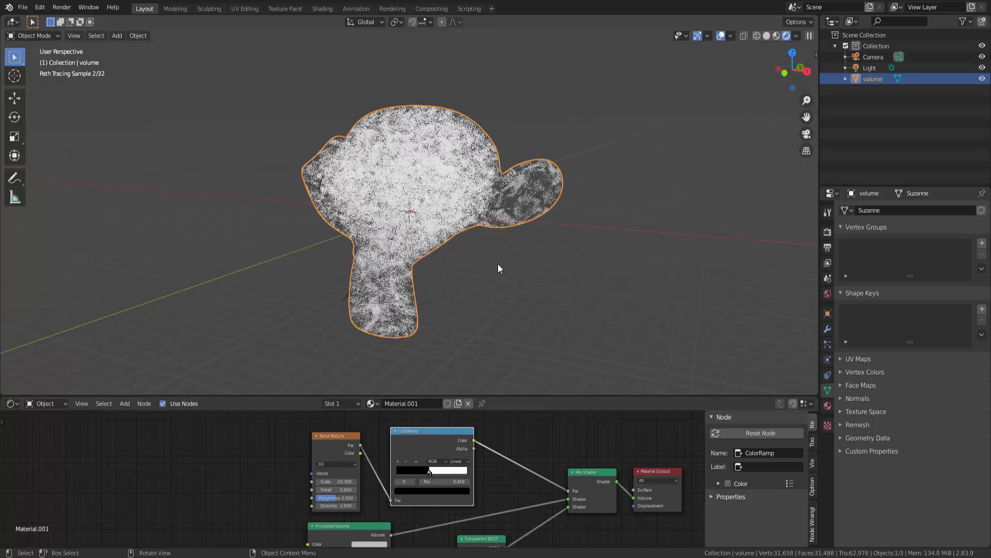